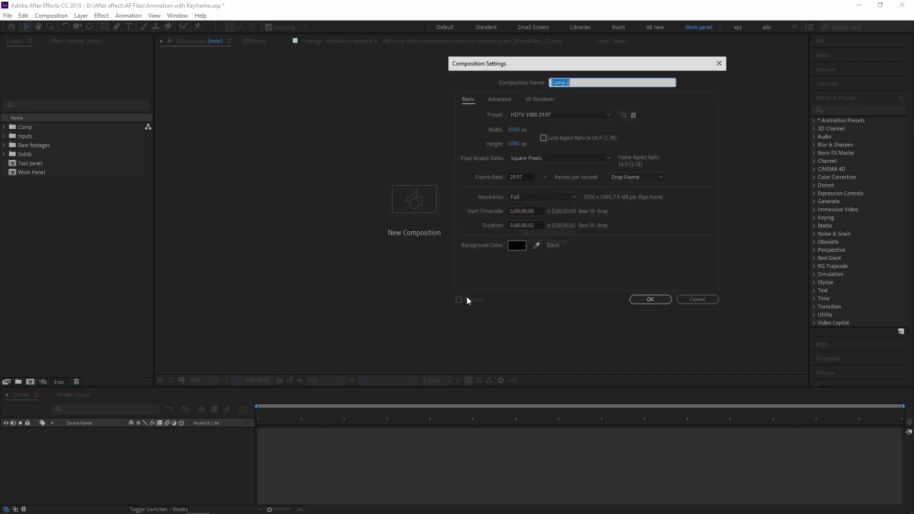
Step: Name the composition 'Animation with Keyframe' and enter 200 as its duration (2 seconds)
{"action": "type", "text": "Ani"}
{"action": "key", "text": "BackSpace"}
{"action": "key", "text": "BackSpace"}
{"action": "key", "text": "BackSpace"}
{"action": "type", "text": "Animation with Keyframe"}
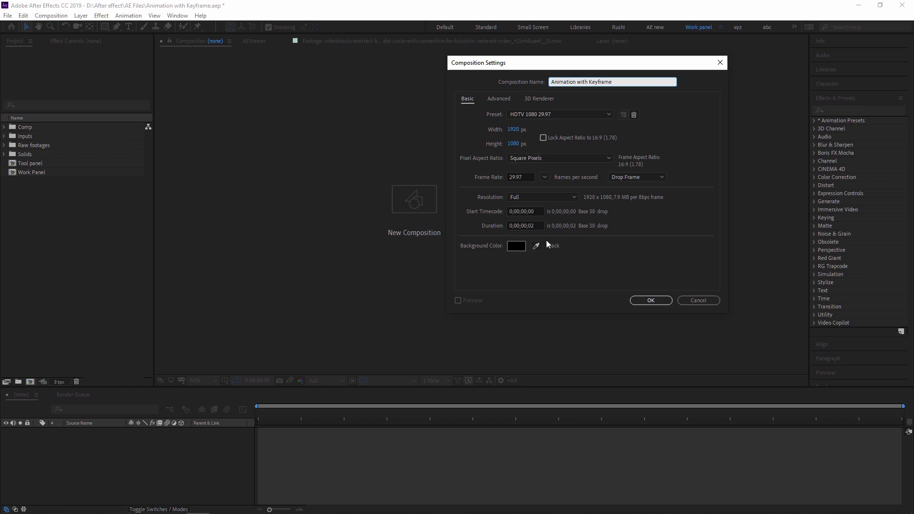
{"action": "left_click", "coordinate": [526, 225]}
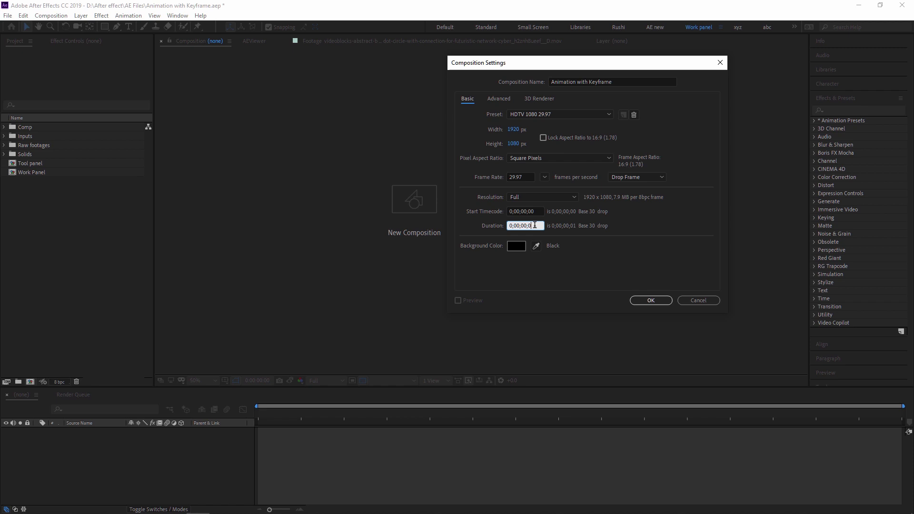
{"action": "type", "text": "200"}
Step: Create the 1920×1080 composition and turn off the transparency grid so the background shows black
{"action": "left_click", "coordinate": [650, 300]}
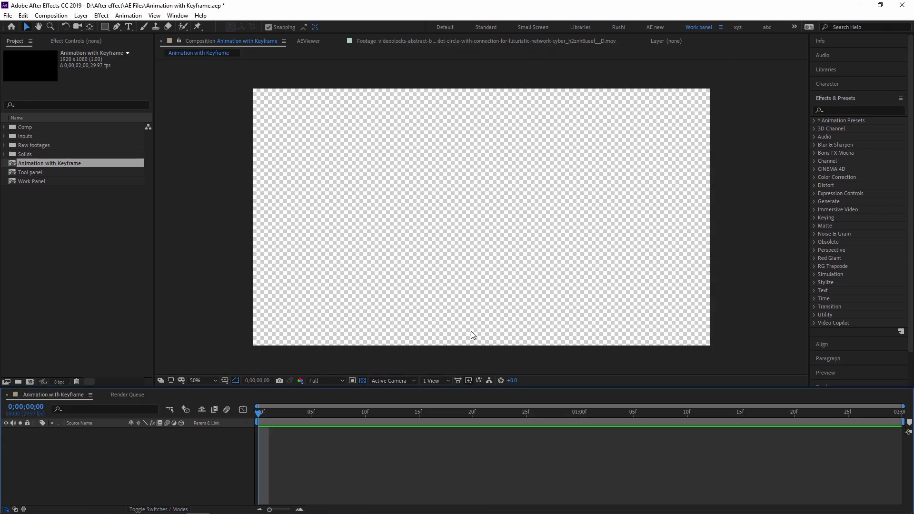
{"action": "left_click", "coordinate": [362, 381]}
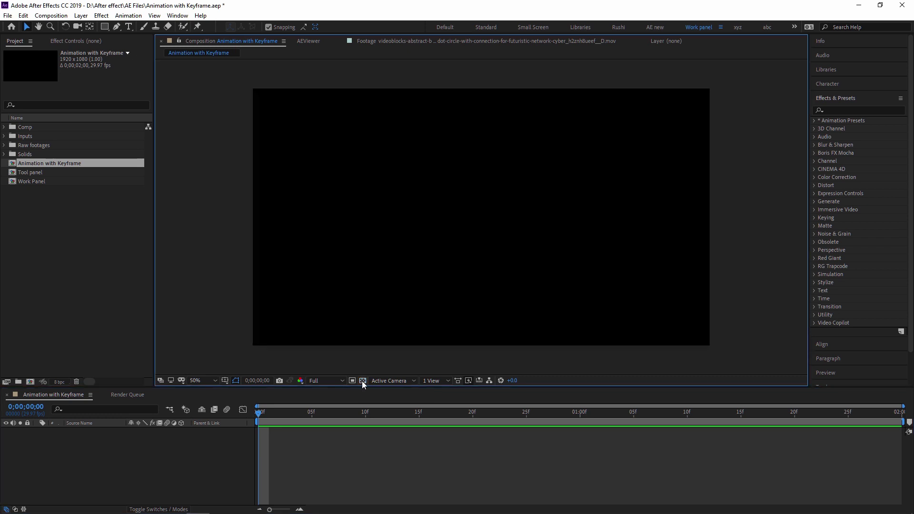
{"action": "key", "text": "comma"}
{"action": "key", "text": "comma"}
{"action": "left_click", "coordinate": [311, 450]}
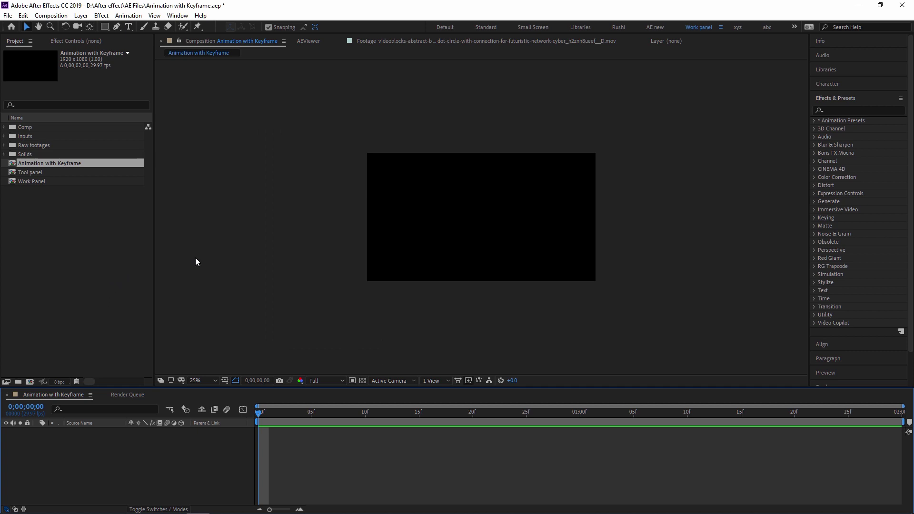
{"action": "key", "text": "period"}
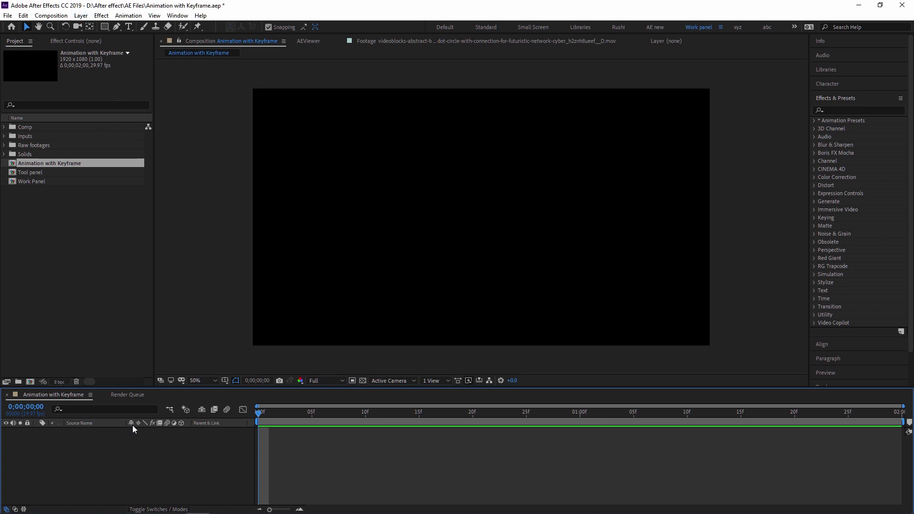
Step: Add a new shape layer and draw a rectangle left of the composition centre
{"action": "left_click", "coordinate": [79, 16]}
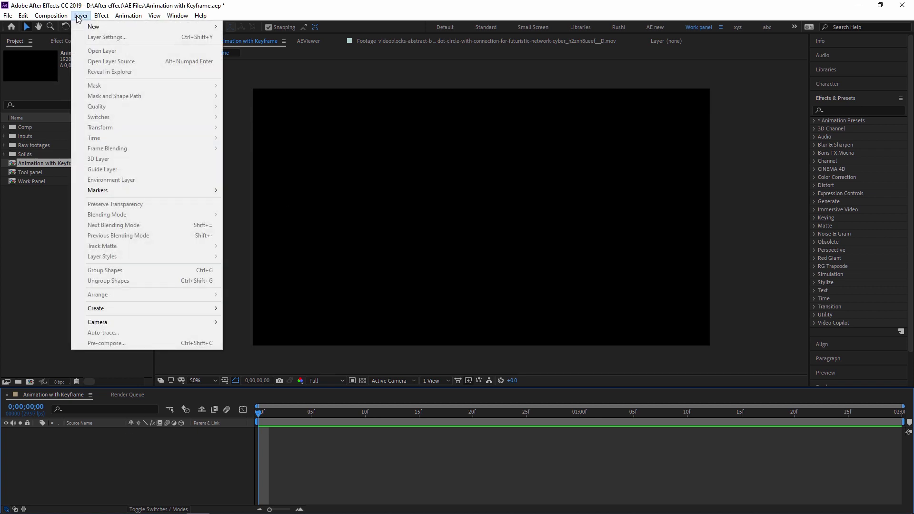
{"action": "mouse_move", "coordinate": [95, 27]}
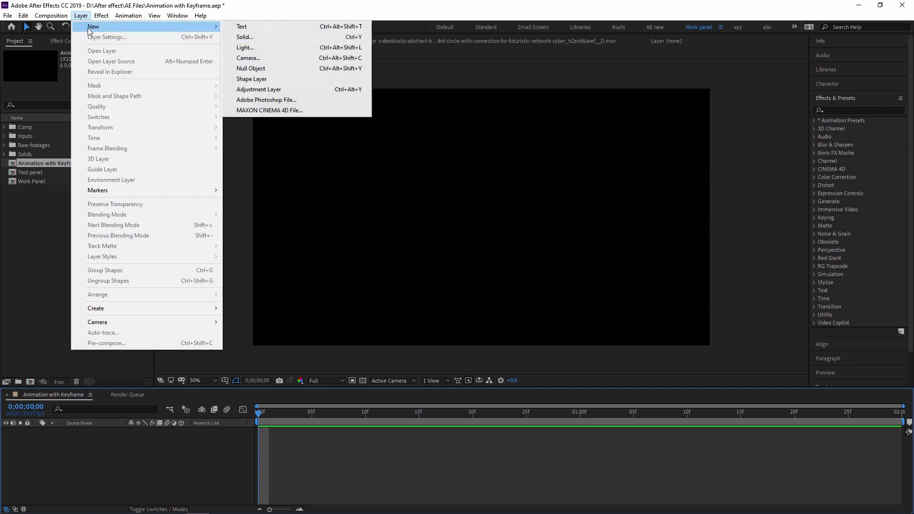
{"action": "left_click", "coordinate": [247, 82]}
{"action": "left_click", "coordinate": [105, 27]}
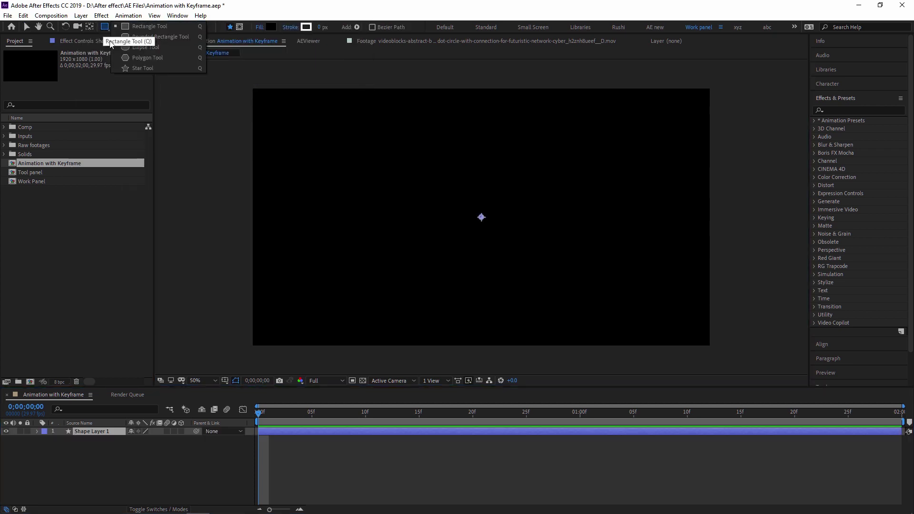
{"action": "left_click", "coordinate": [148, 26]}
{"action": "mouse_move", "coordinate": [285, 202]}
{"action": "left_mouse_down"}
{"action": "mouse_move", "coordinate": [309, 227]}
{"action": "mouse_move", "coordinate": [412, 254]}
{"action": "left_mouse_up"}
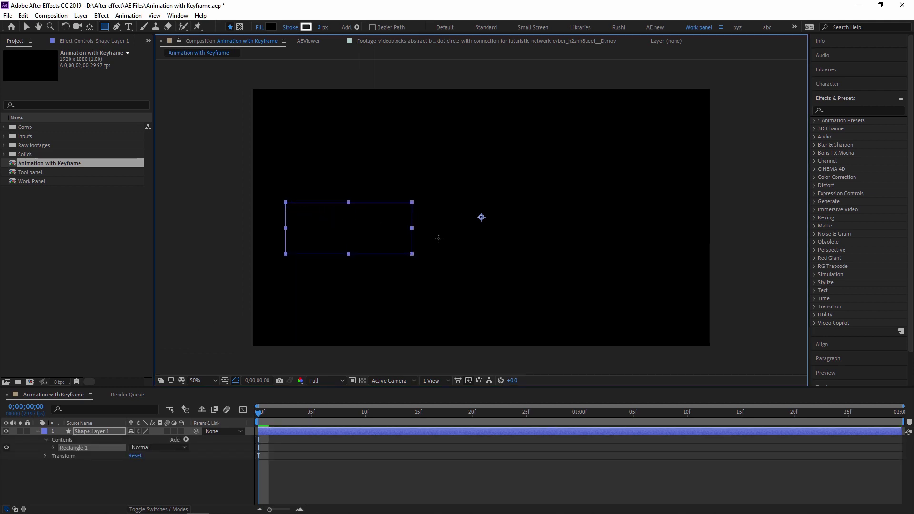
Step: Give the rectangle a bright blue 0072FF fill and an 11 px stroke
{"action": "left_click", "coordinate": [270, 28]}
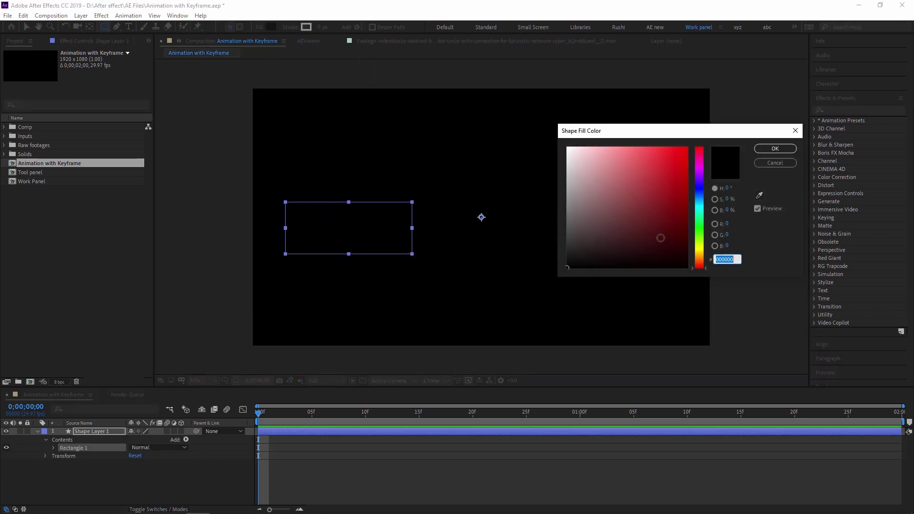
{"action": "left_click", "coordinate": [666, 179]}
{"action": "mouse_move", "coordinate": [699, 148]}
{"action": "left_mouse_down"}
{"action": "mouse_move", "coordinate": [699, 230]}
{"action": "mouse_move", "coordinate": [695, 145]}
{"action": "left_mouse_up"}
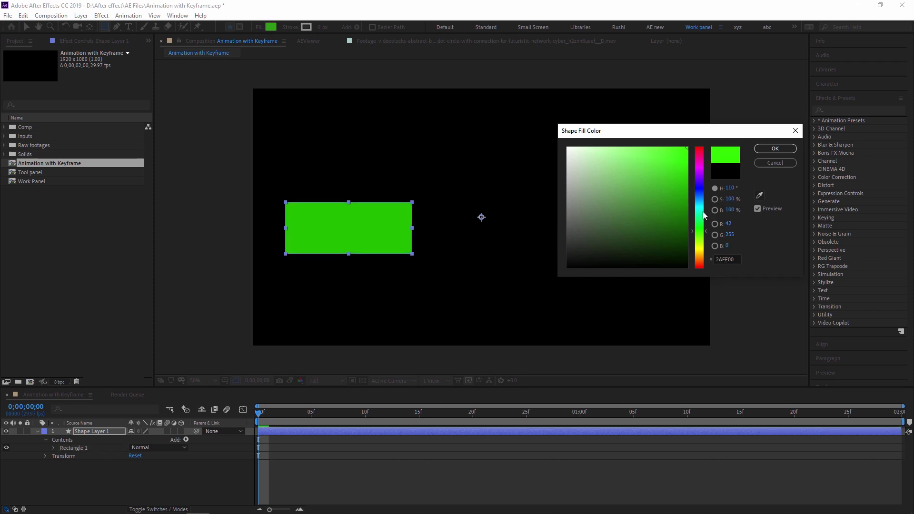
{"action": "left_click_drag", "start_coordinate": [696, 228], "coordinate": [694, 199]}
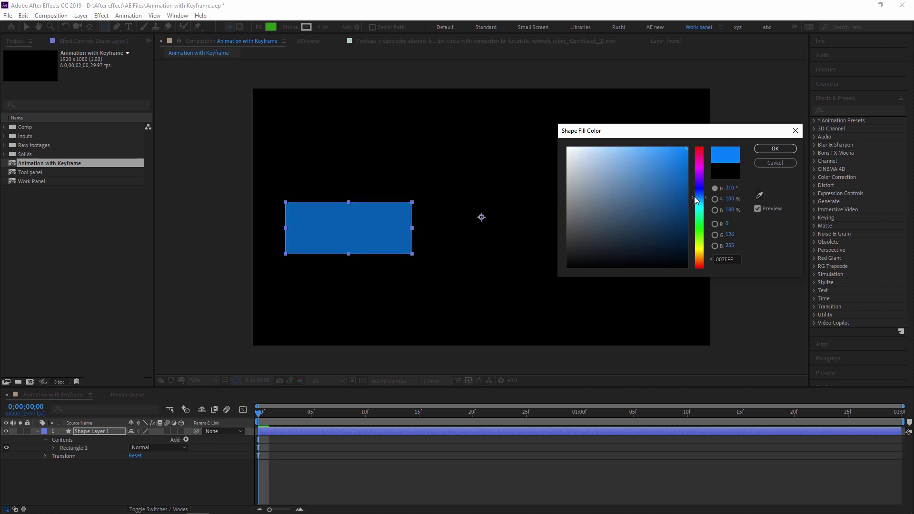
{"action": "left_click", "coordinate": [764, 149]}
{"action": "left_click_drag", "start_coordinate": [322, 27], "coordinate": [323, 28]}
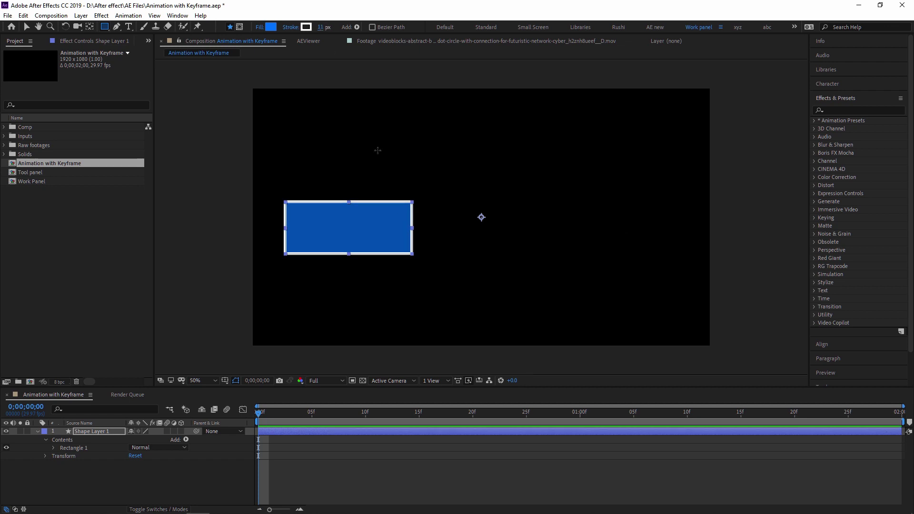
Step: Nudge the rectangle slightly up and left, then collapse Shape Layer 1's properties
{"action": "left_click", "coordinate": [26, 29]}
{"action": "left_click_drag", "start_coordinate": [361, 210], "coordinate": [357, 210]}
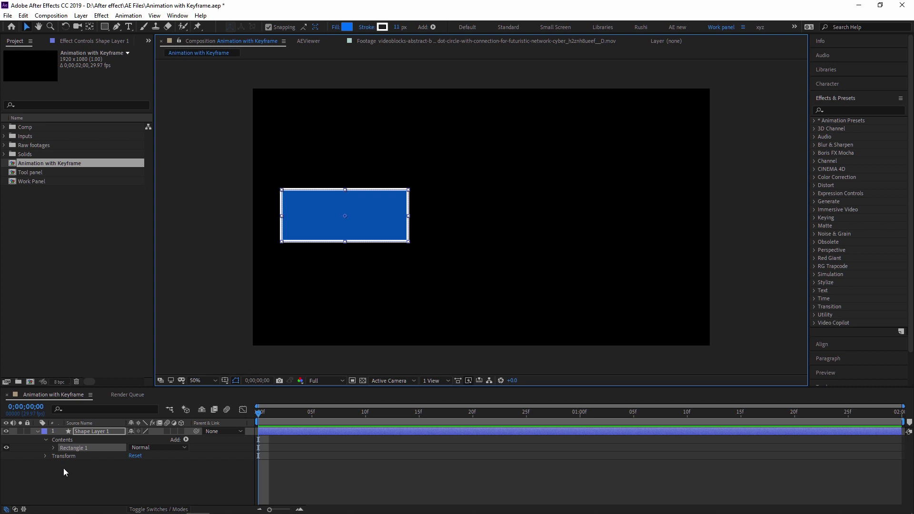
{"action": "left_click", "coordinate": [37, 431]}
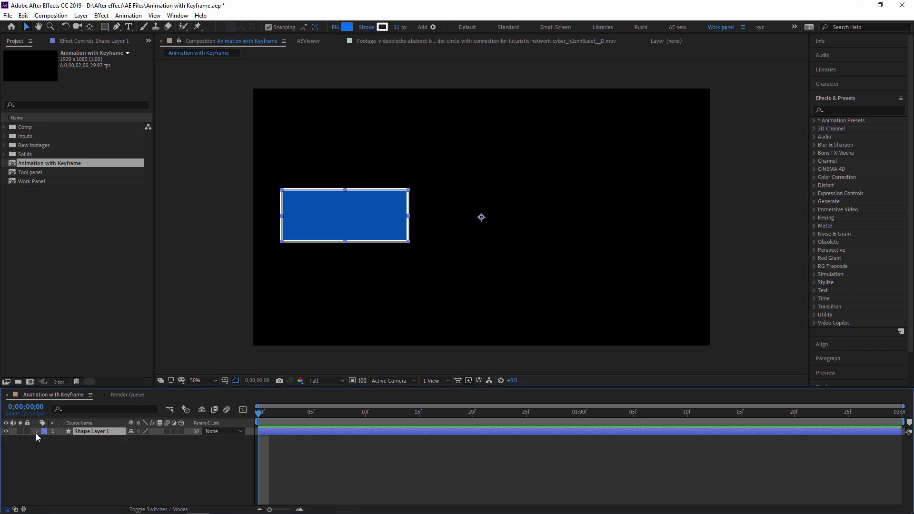
Step: Twirl open Shape Layer 1, its Rectangle 1 group, and its Transform properties
{"action": "left_click", "coordinate": [36, 431]}
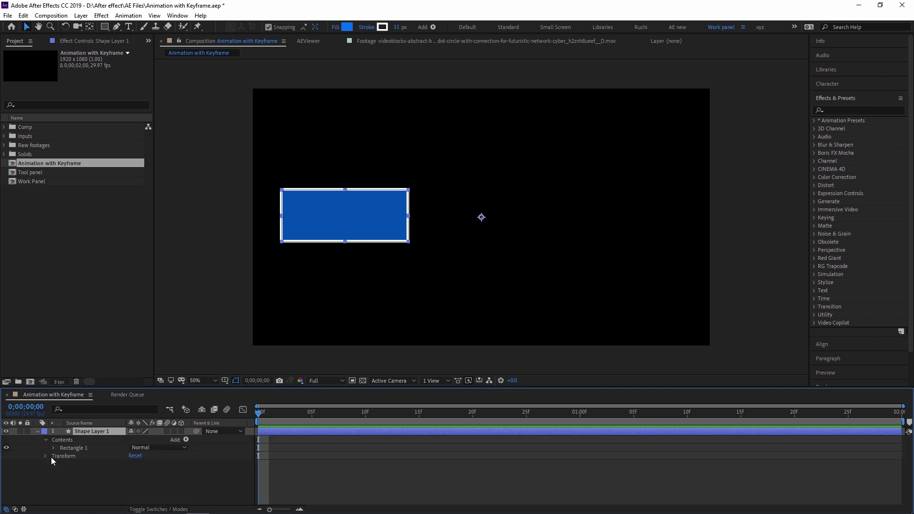
{"action": "left_click", "coordinate": [53, 448]}
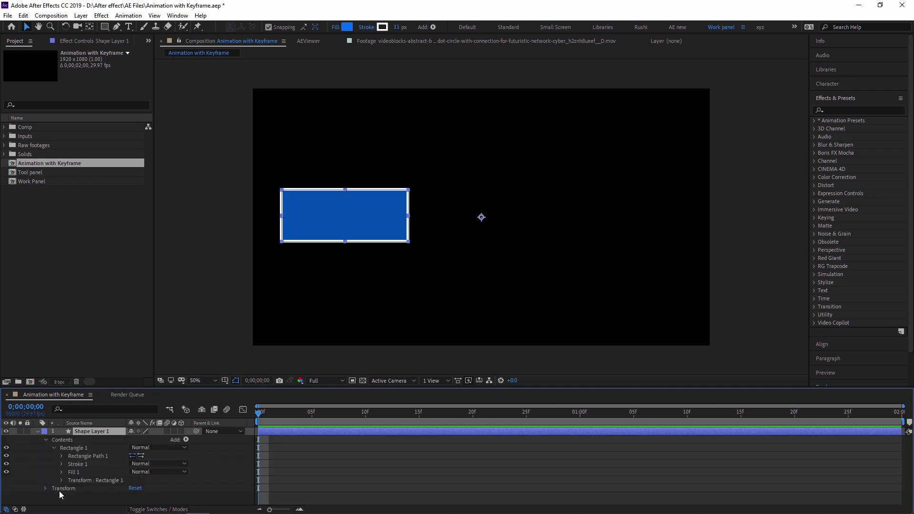
{"action": "left_click", "coordinate": [45, 488]}
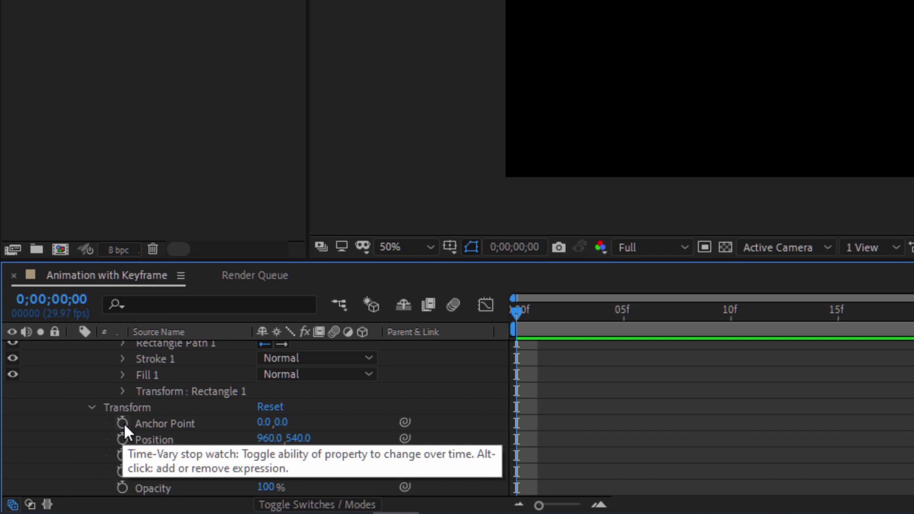
Step: Collapse Shape Layer 1 and show single properties with the P, T, S and R shortcuts
{"action": "scroll", "coordinate": [124, 402], "scroll_direction": "up", "scroll_amount": 3}
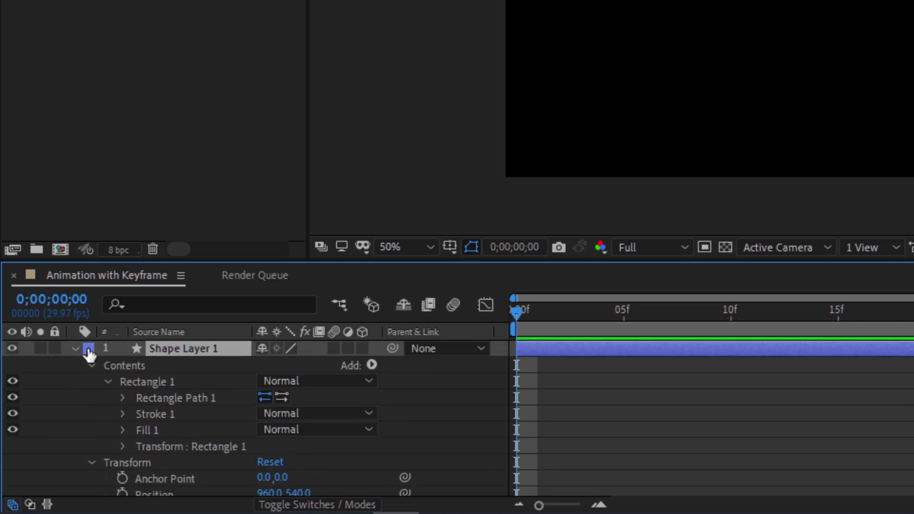
{"action": "left_click", "coordinate": [74, 348]}
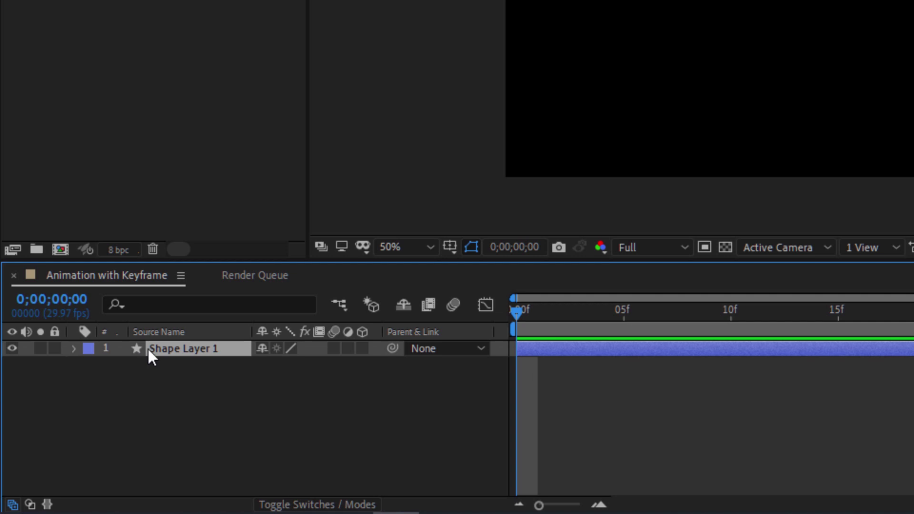
{"action": "key", "text": "p"}
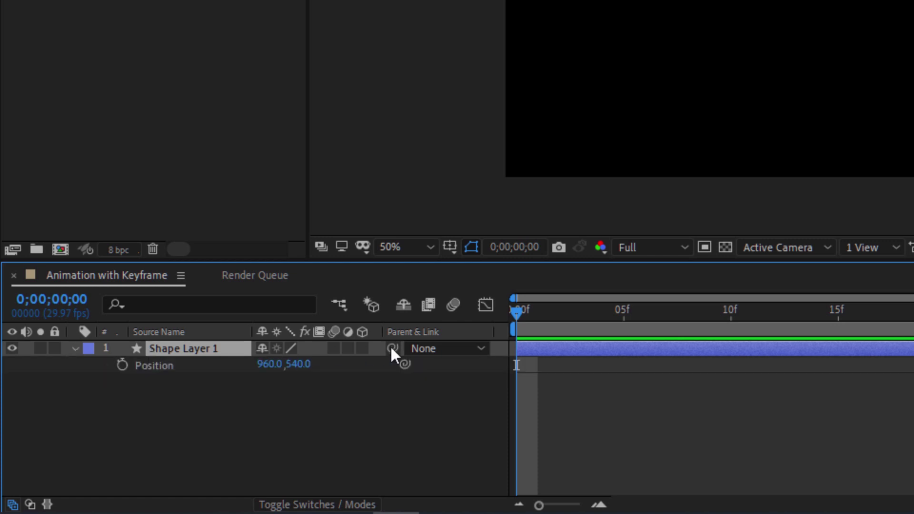
{"action": "key", "text": "t"}
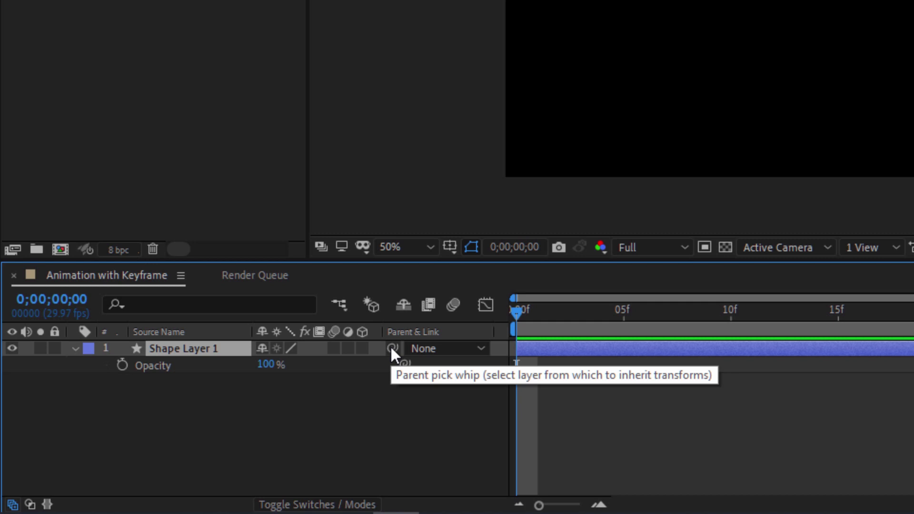
{"action": "key", "text": "s"}
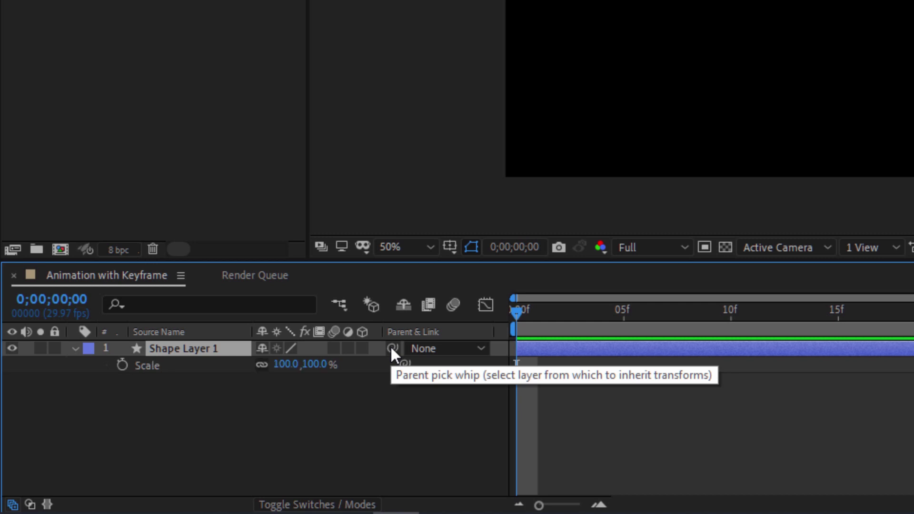
{"action": "key", "text": "r"}
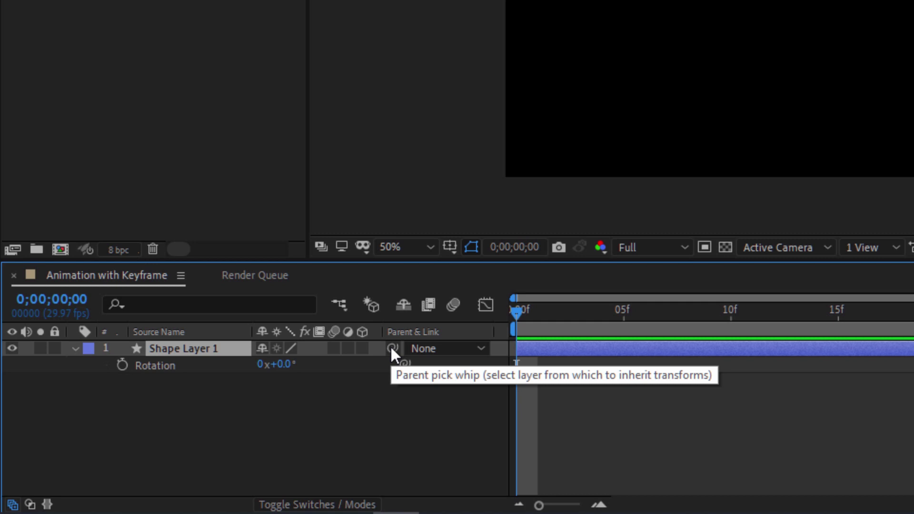
Step: Show Position, Opacity, Scale and Rotation together using P plus Shift+T, Shift+S, Shift+R
{"action": "key", "text": "p"}
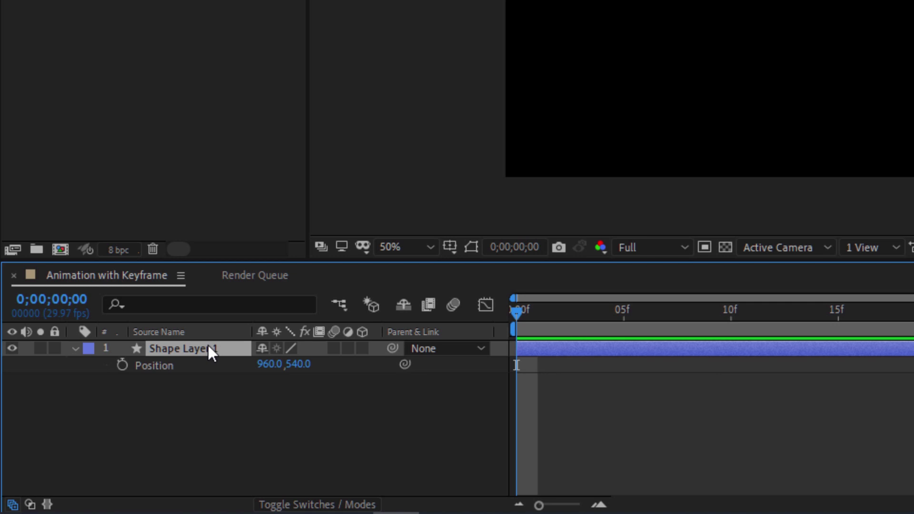
{"action": "key", "text": "shift+t"}
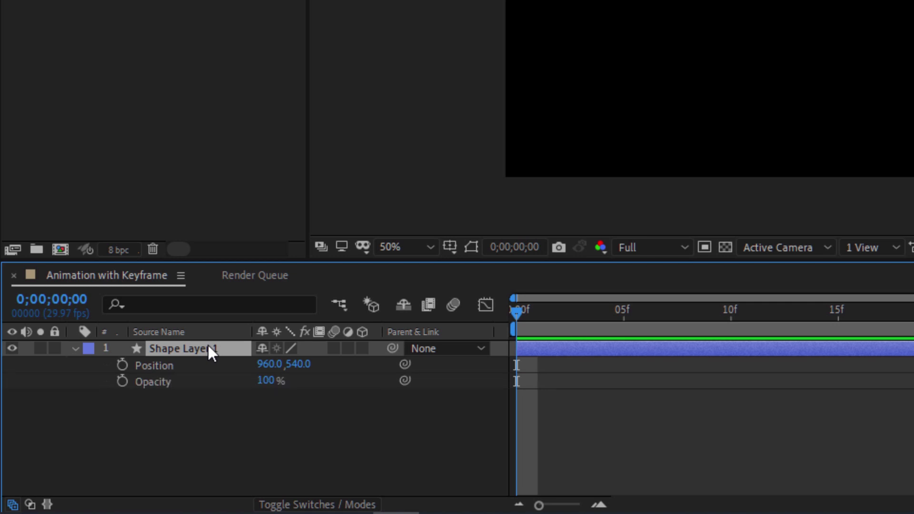
{"action": "key", "text": "shift+s"}
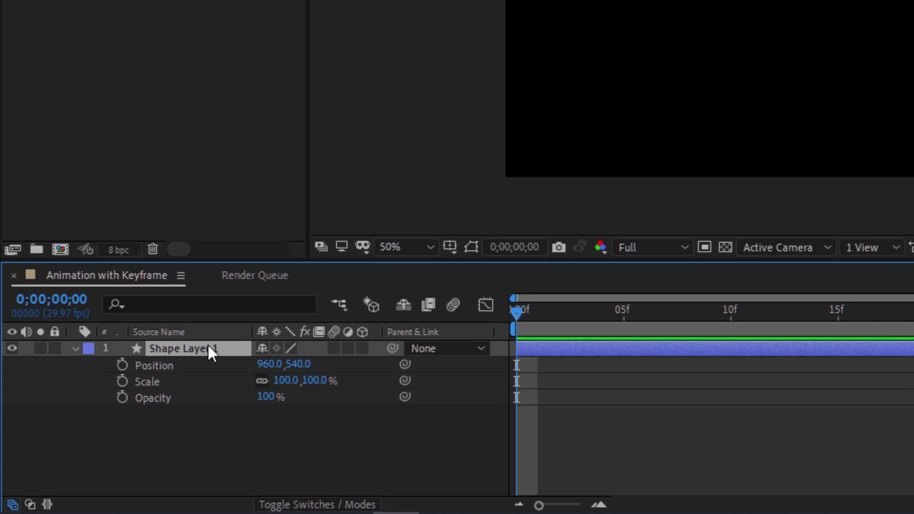
{"action": "key", "text": "shift+r"}
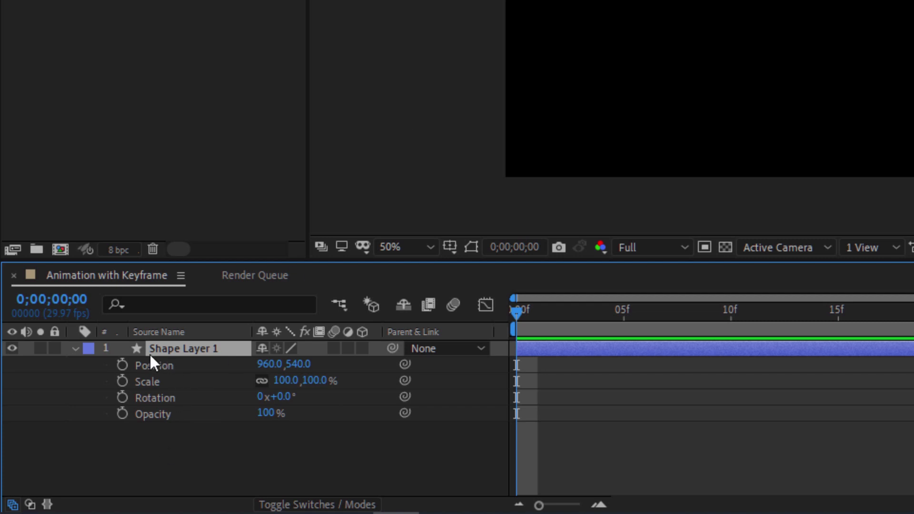
Step: Add a Position keyframe of 960, 540 at frame 0 and move the playhead to 1 second
{"action": "left_click", "coordinate": [121, 364]}
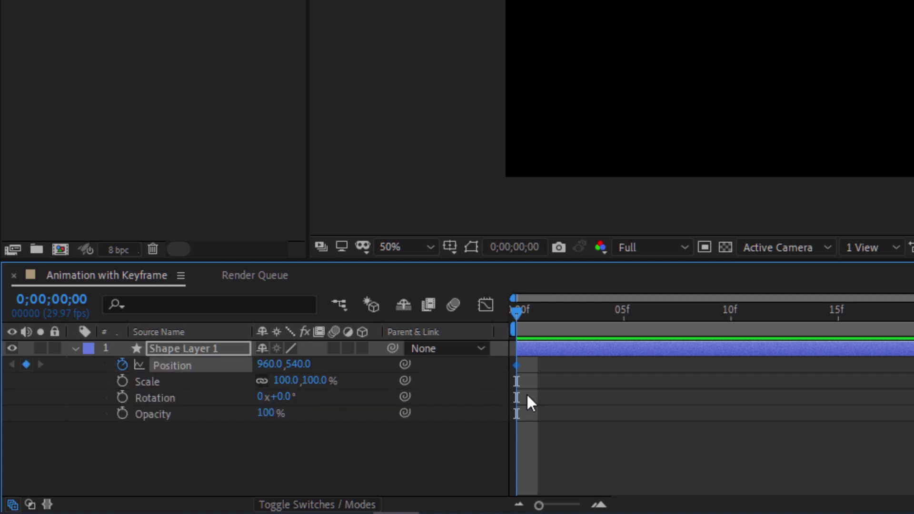
{"action": "key", "text": "semicolon"}
{"action": "key", "text": "semicolon"}
{"action": "mouse_move", "coordinate": [516, 366]}
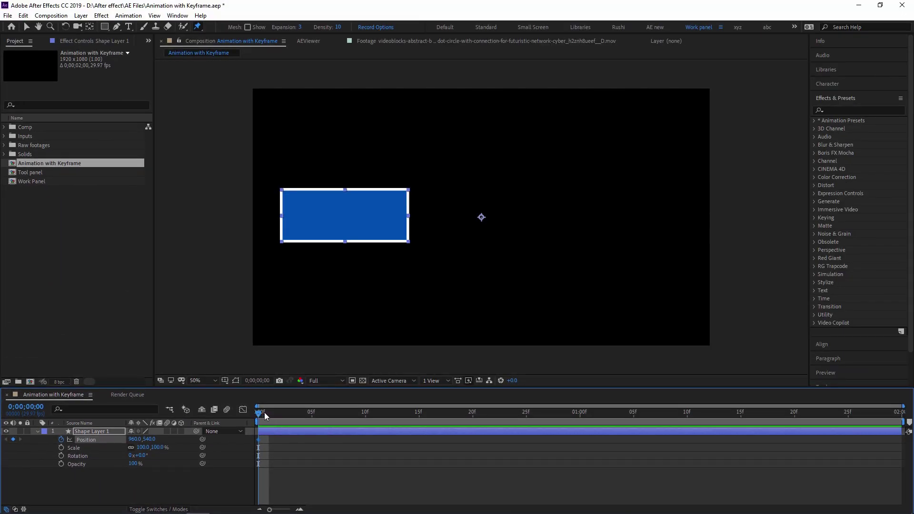
{"action": "mouse_move", "coordinate": [264, 412]}
{"action": "left_mouse_down"}
{"action": "mouse_move", "coordinate": [473, 431]}
{"action": "mouse_move", "coordinate": [614, 429]}
{"action": "mouse_move", "coordinate": [253, 422]}
{"action": "left_mouse_up"}
{"action": "left_click", "coordinate": [499, 448]}
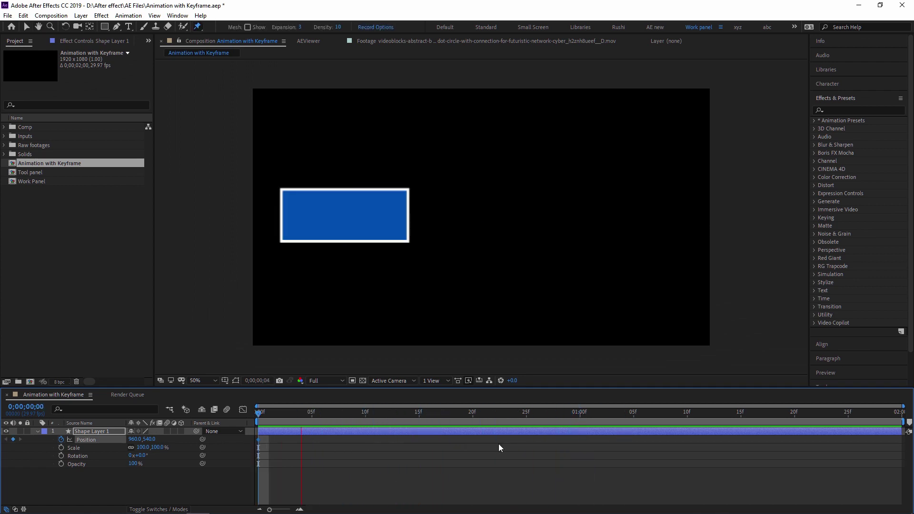
{"action": "left_click", "coordinate": [579, 413]}
{"action": "left_click", "coordinate": [575, 431]}
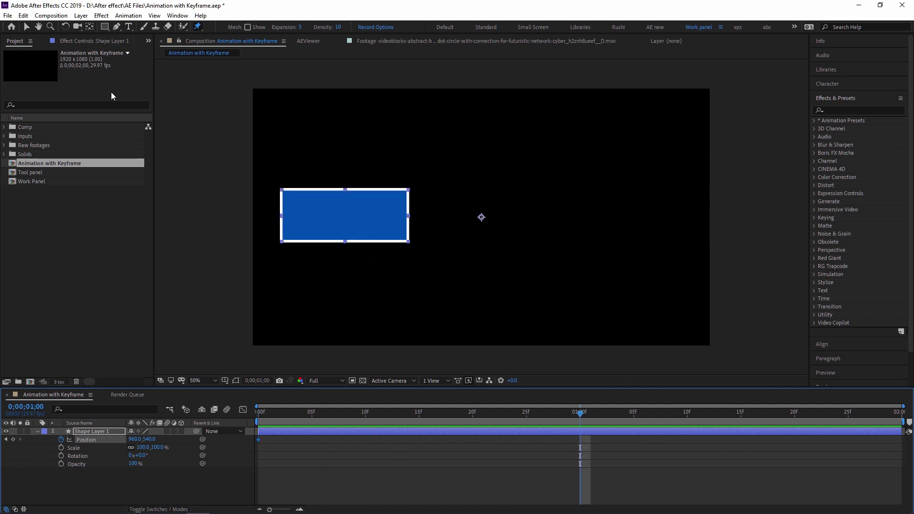
Step: At 1 second, drag the rectangle right to Position 2152, 540, then scrub back to 0f
{"action": "left_click", "coordinate": [26, 27]}
{"action": "left_click_drag", "start_coordinate": [390, 222], "coordinate": [655, 219]}
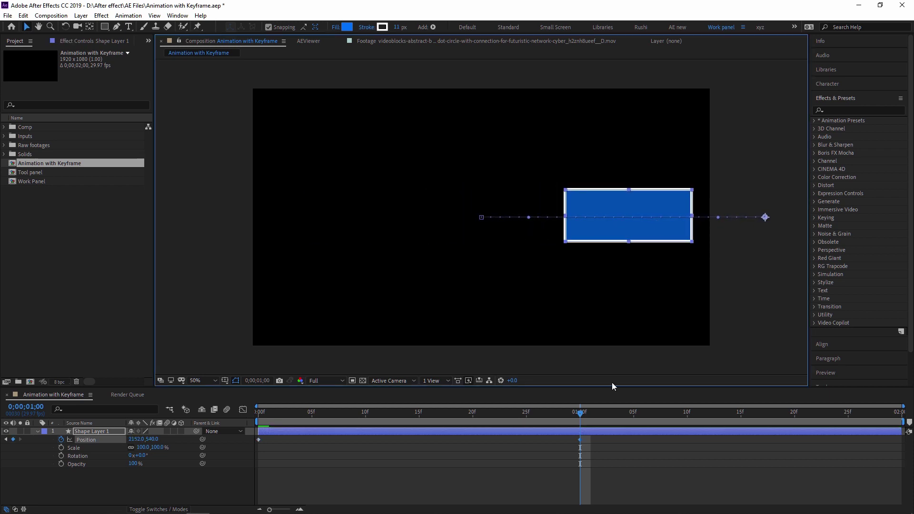
{"action": "left_click_drag", "start_coordinate": [581, 418], "coordinate": [579, 451]}
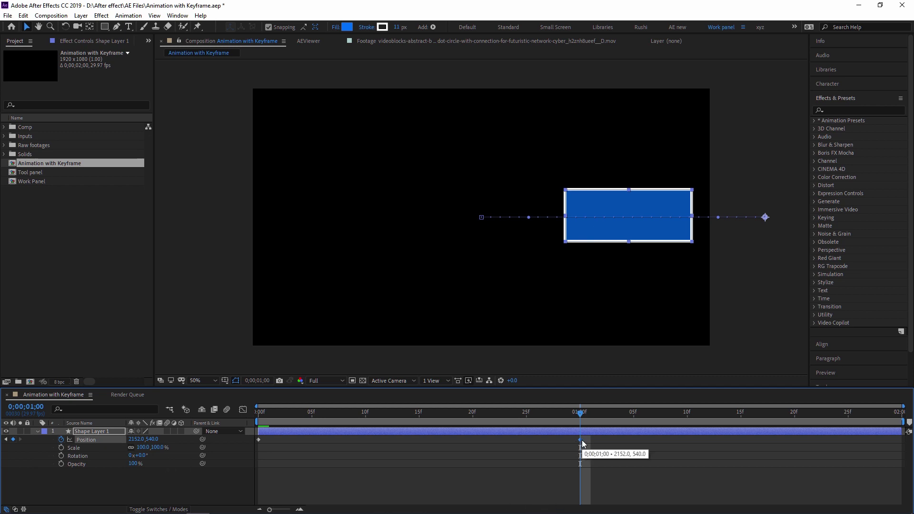
{"action": "left_click_drag", "start_coordinate": [580, 414], "coordinate": [344, 428]}
{"action": "key", "text": "Home"}
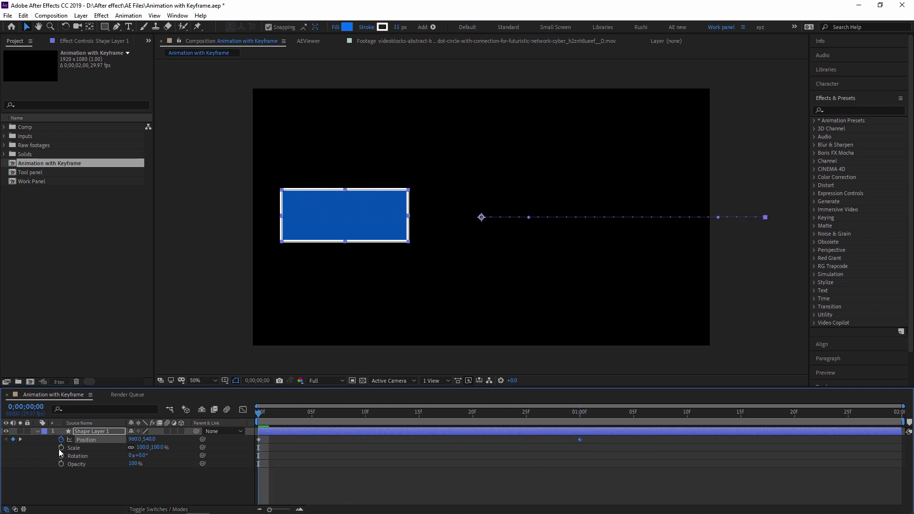
Step: Keyframe Scale from 100% at 0f to 157% at 1 second and preview
{"action": "left_click", "coordinate": [61, 448]}
{"action": "left_click_drag", "start_coordinate": [268, 415], "coordinate": [576, 438]}
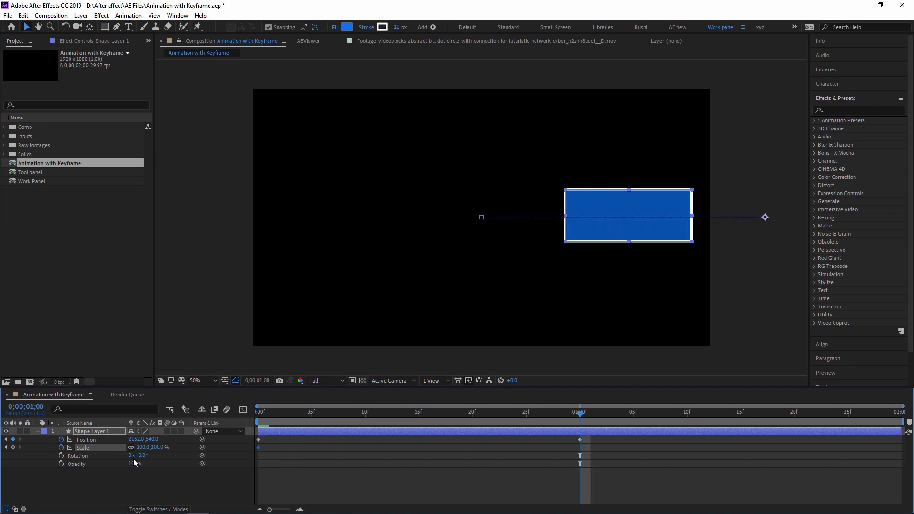
{"action": "left_click_drag", "start_coordinate": [143, 447], "coordinate": [171, 447]}
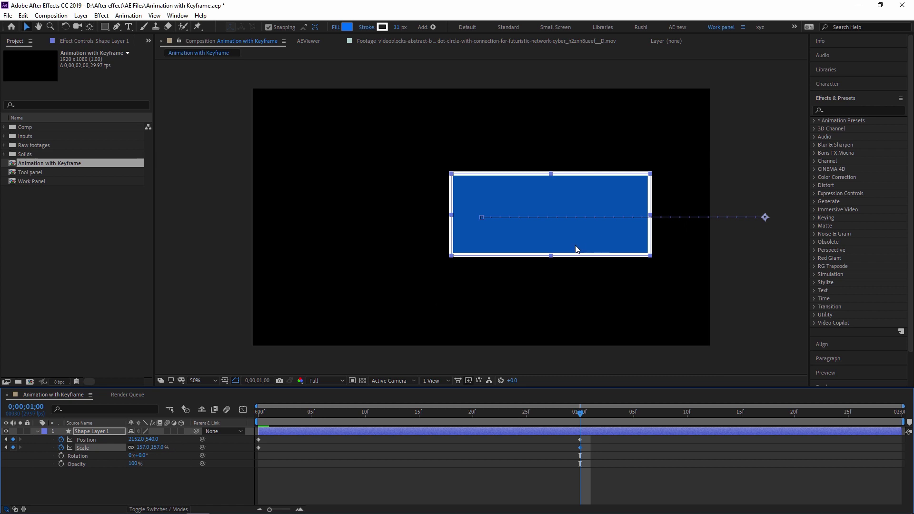
{"action": "left_click_drag", "start_coordinate": [589, 245], "coordinate": [612, 247]}
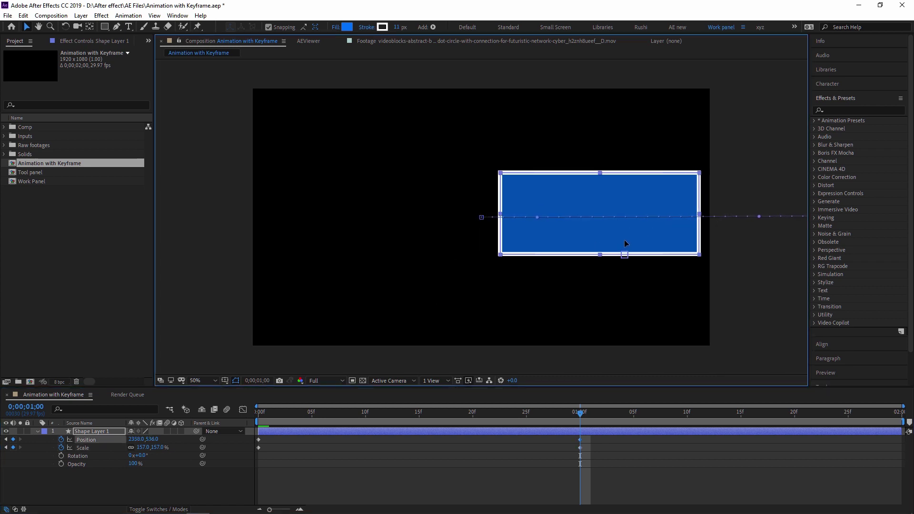
{"action": "left_click_drag", "start_coordinate": [579, 413], "coordinate": [274, 426]}
{"action": "key", "text": "space"}
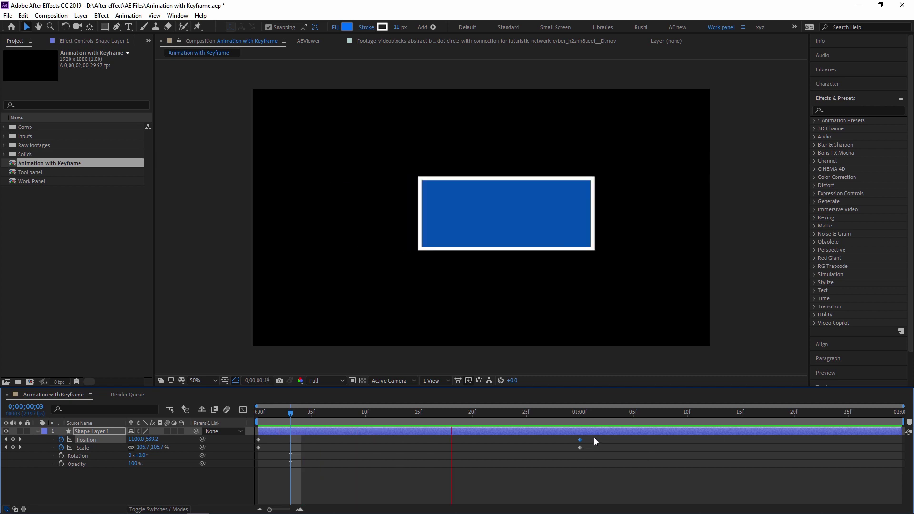
{"action": "key", "text": "space"}
Step: Move both ending Position and Scale keyframes to 1;29 and preview the slower animation
{"action": "left_click", "coordinate": [595, 471]}
{"action": "mouse_move", "coordinate": [461, 426]}
{"action": "left_mouse_down"}
{"action": "mouse_move", "coordinate": [514, 427]}
{"action": "mouse_move", "coordinate": [451, 426]}
{"action": "left_mouse_up"}
{"action": "left_click_drag", "start_coordinate": [589, 441], "coordinate": [892, 458]}
{"action": "left_click_drag", "start_coordinate": [461, 413], "coordinate": [229, 429]}
{"action": "key", "text": "space"}
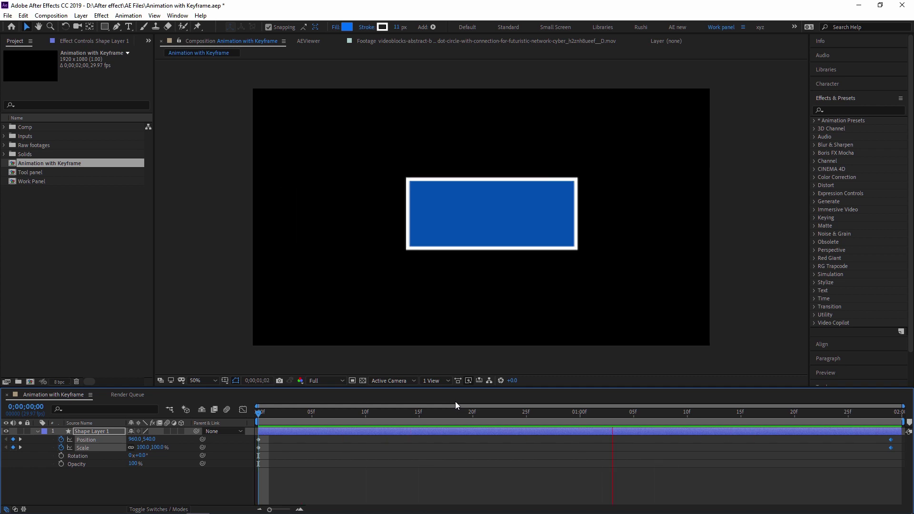
Step: Add a 0x+0.0° Rotation keyframe at frame 0, undo a trial rotation at 1;29, zoom to 25%
{"action": "key", "text": "space"}
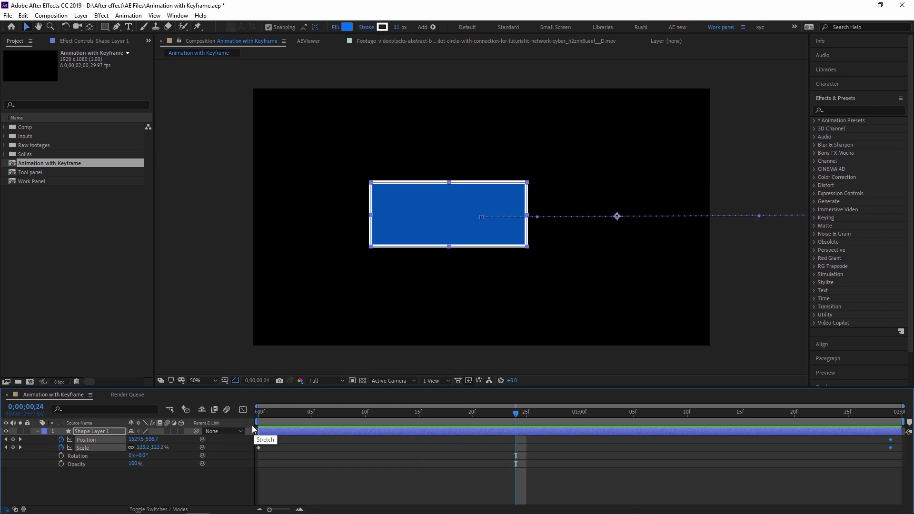
{"action": "left_click", "coordinate": [61, 456]}
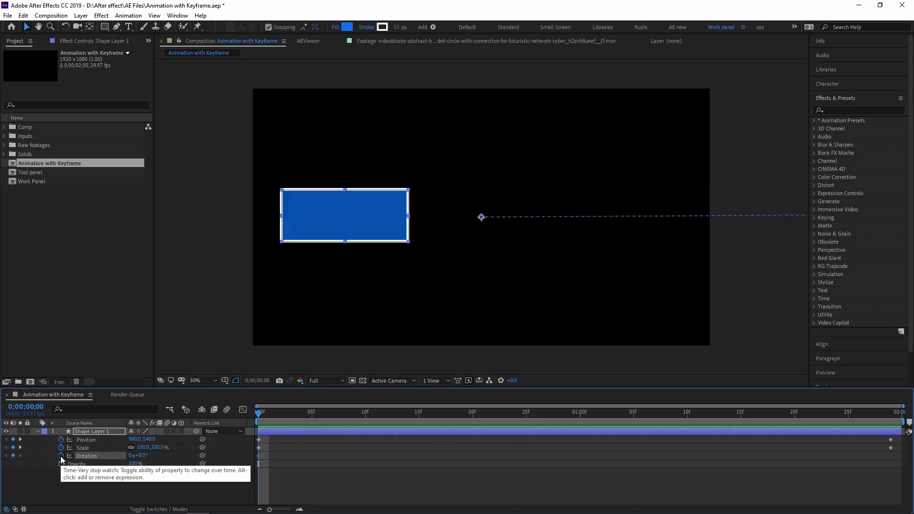
{"action": "left_click_drag", "start_coordinate": [258, 412], "coordinate": [894, 414]}
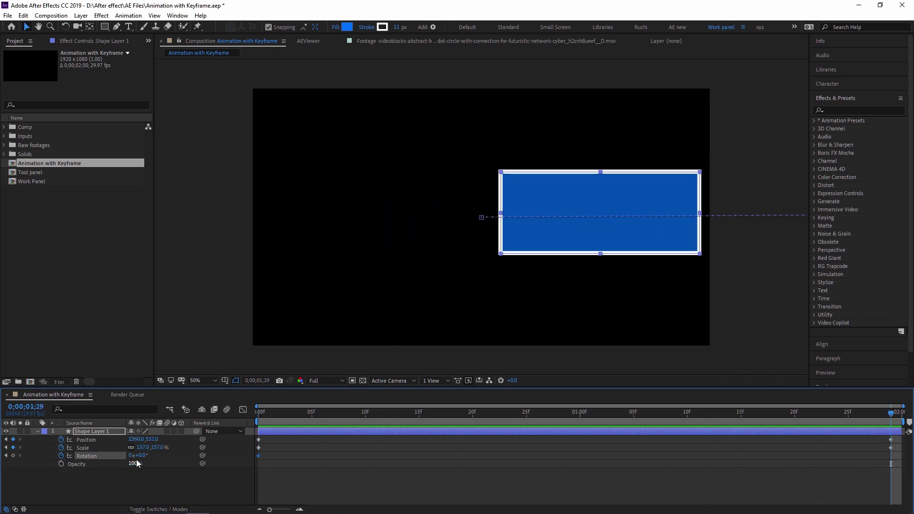
{"action": "left_click_drag", "start_coordinate": [141, 455], "coordinate": [198, 449]}
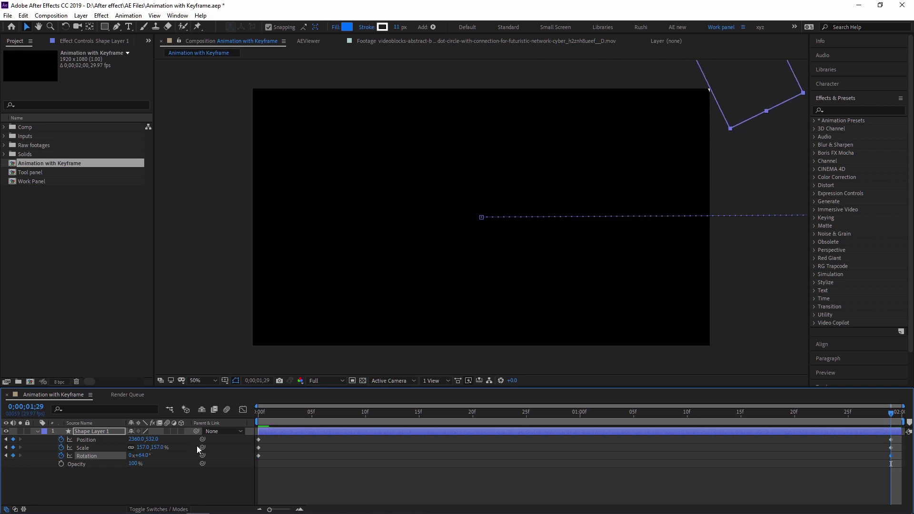
{"action": "key", "text": "ctrl+z"}
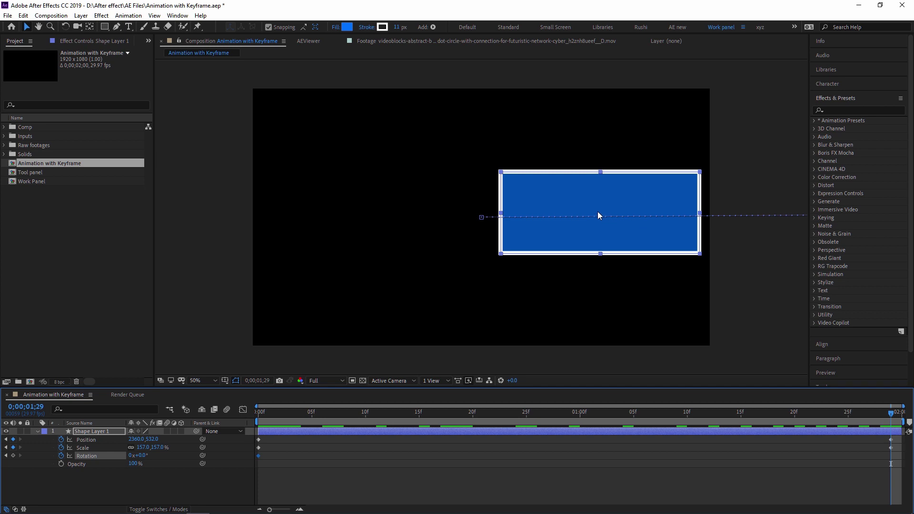
{"action": "key", "text": "comma"}
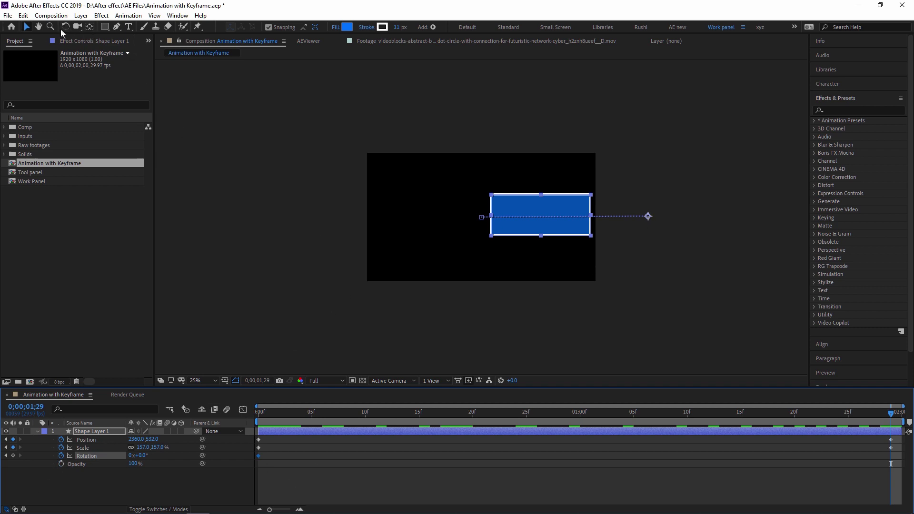
Step: Move the rectangle's anchor point to its centre with the Pan Behind tool and test a rotation
{"action": "left_click", "coordinate": [90, 27]}
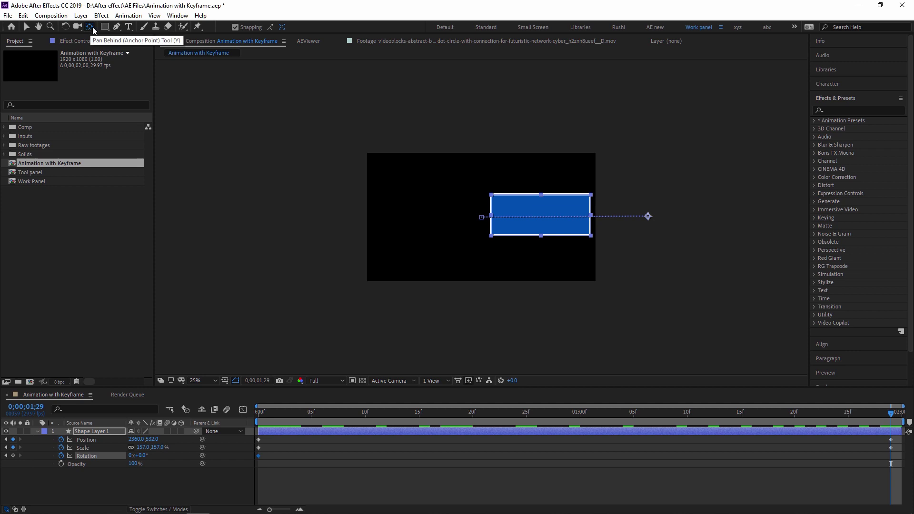
{"action": "left_click_drag", "start_coordinate": [647, 216], "coordinate": [541, 215]}
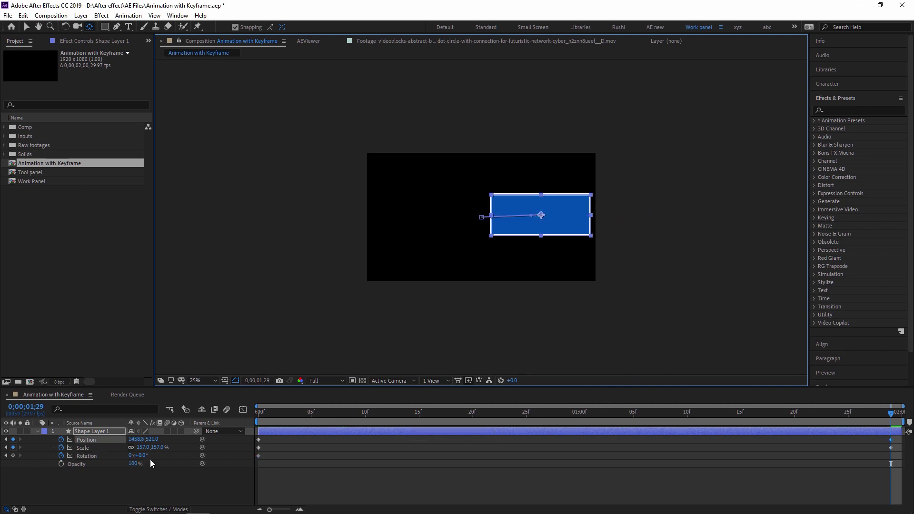
{"action": "left_click_drag", "start_coordinate": [137, 455], "coordinate": [231, 456]}
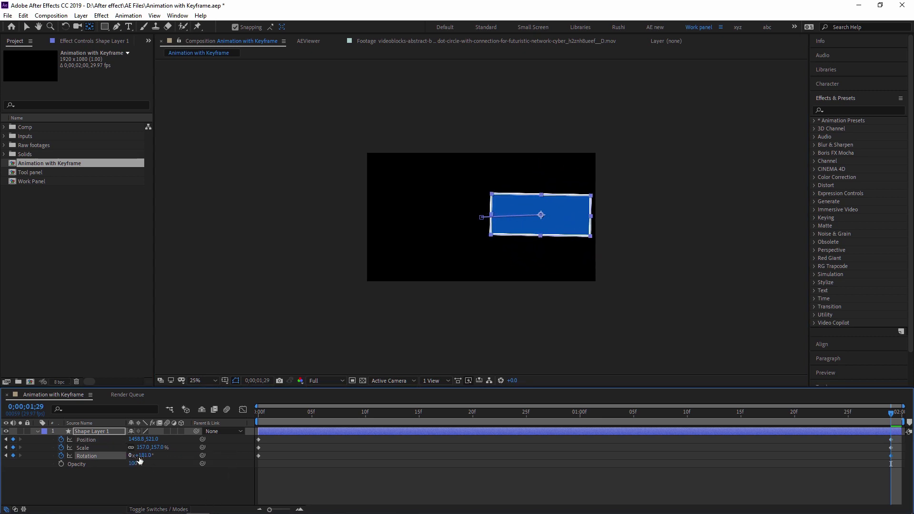
Step: Set Rotation at 1;29 to 1x+0.0° and preview the spin from frame 0
{"action": "key", "text": "Return"}
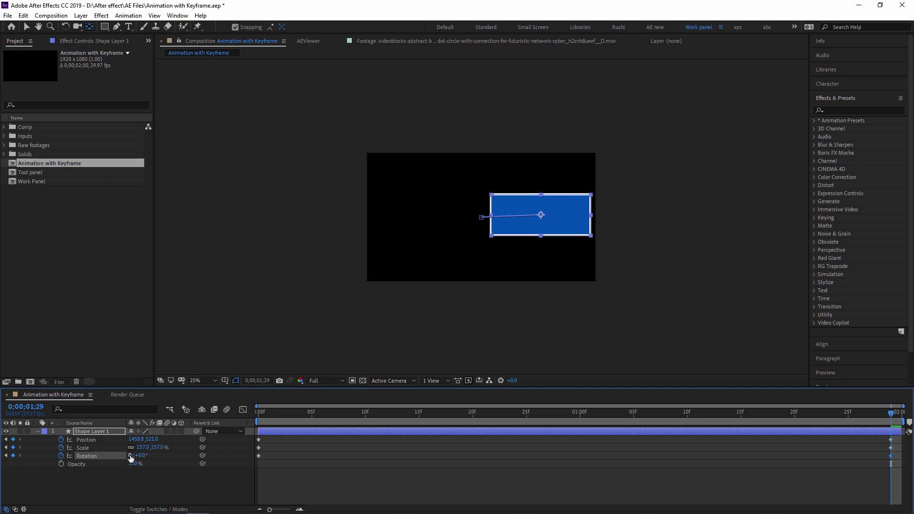
{"action": "left_click", "coordinate": [131, 456]}
{"action": "type", "text": "1"}
{"action": "key", "text": "Return"}
{"action": "left_click", "coordinate": [254, 415]}
{"action": "key", "text": "space"}
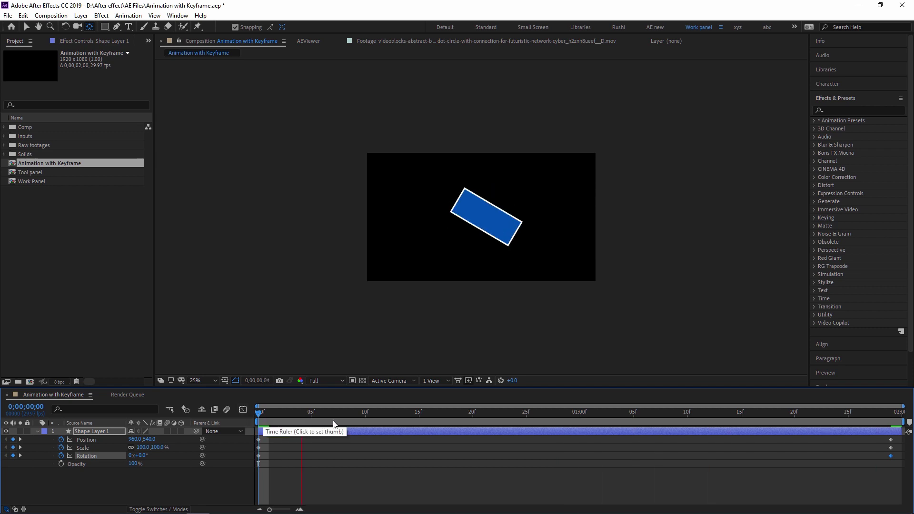
{"action": "key", "text": "space"}
{"action": "left_click", "coordinate": [259, 414]}
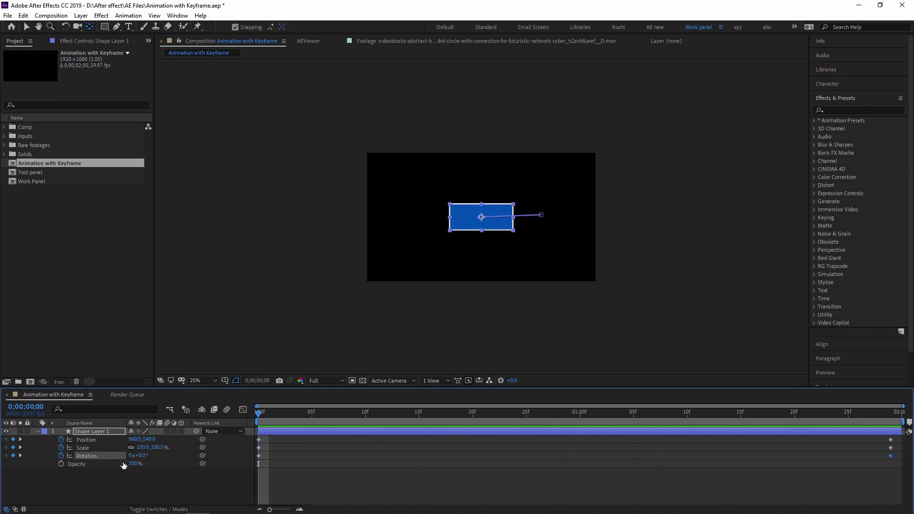
{"action": "left_click", "coordinate": [61, 464]}
{"action": "key", "text": "space"}
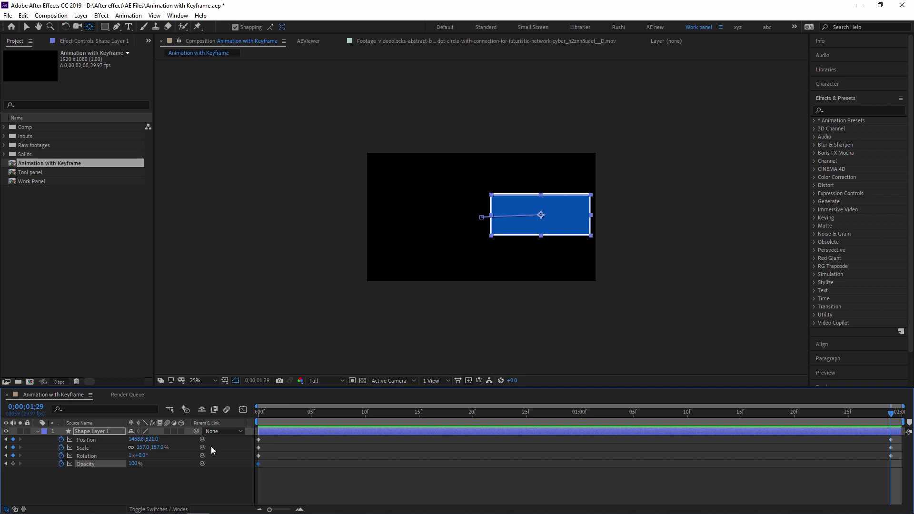
{"action": "left_click", "coordinate": [135, 463]}
{"action": "type", "text": "30"}
{"action": "key", "text": "Return"}
{"action": "key", "text": "space"}
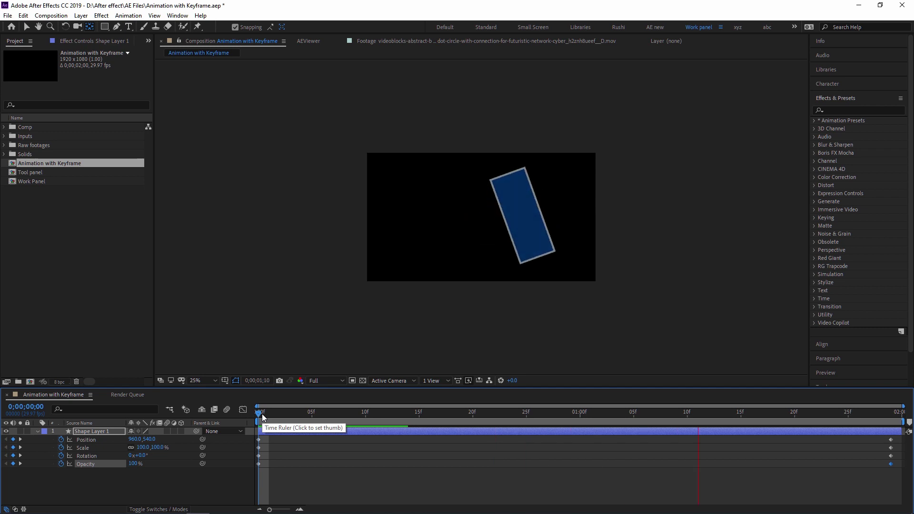
{"action": "key", "text": "space"}
{"action": "key", "text": "Home"}
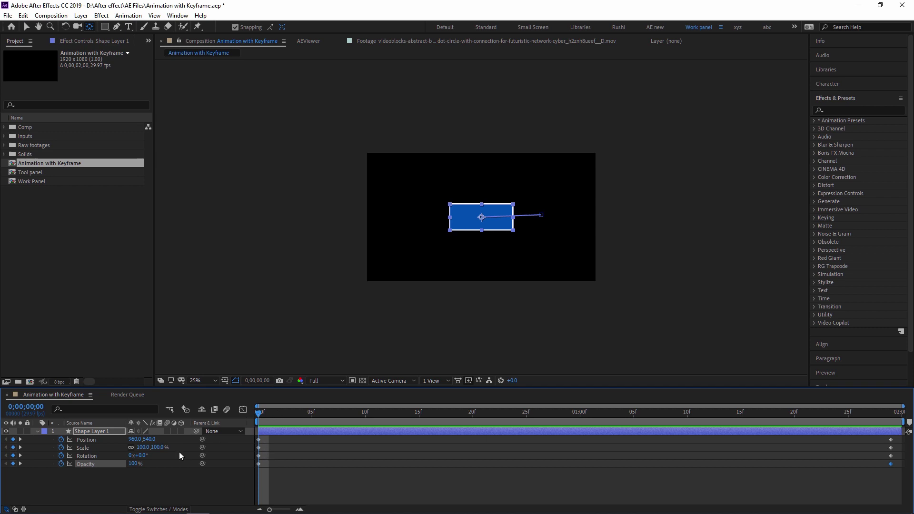
{"action": "left_click", "coordinate": [119, 484]}
{"action": "left_click", "coordinate": [94, 431]}
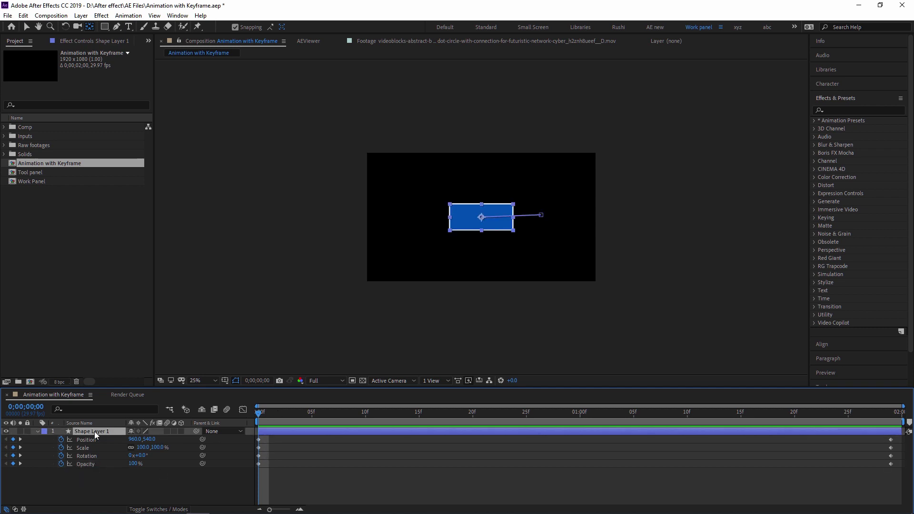
Step: Delete Shape Layer 1 and add a new full-frame solid with its default settings
{"action": "key", "text": "Delete"}
{"action": "right_click", "coordinate": [93, 458]}
{"action": "mouse_move", "coordinate": [147, 357]}
{"action": "left_click", "coordinate": [238, 379]}
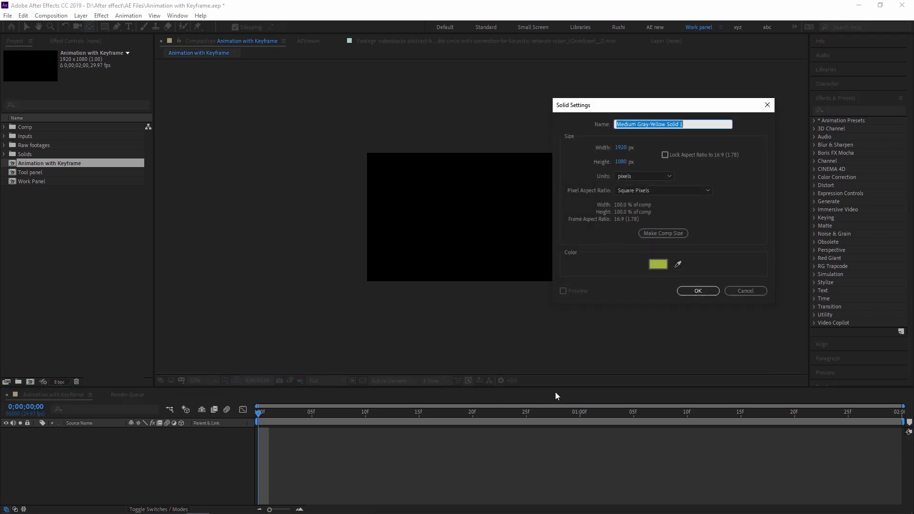
{"action": "left_click", "coordinate": [698, 291]}
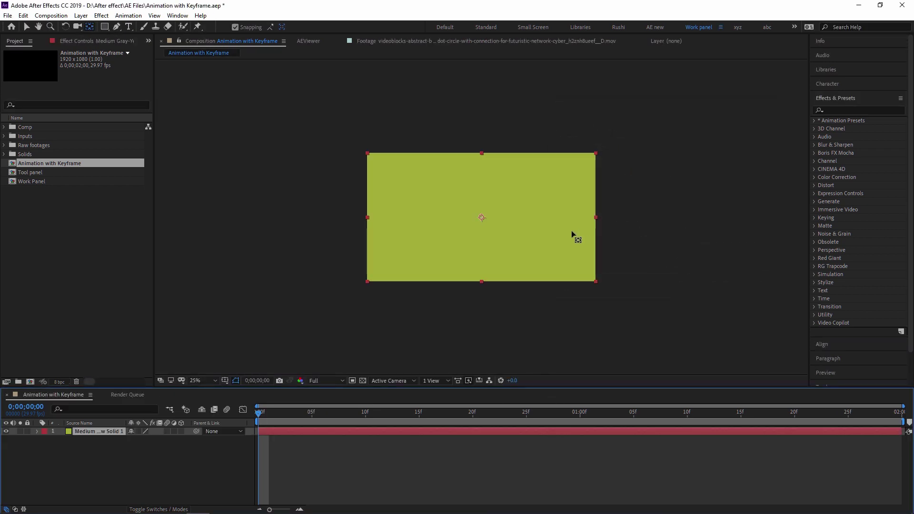
Step: Search 'FRAC' in Effects & Presets and apply Fractal Noise to the solid
{"action": "key", "text": "period"}
{"action": "key", "text": "ctrl+f"}
{"action": "type", "text": "F"}
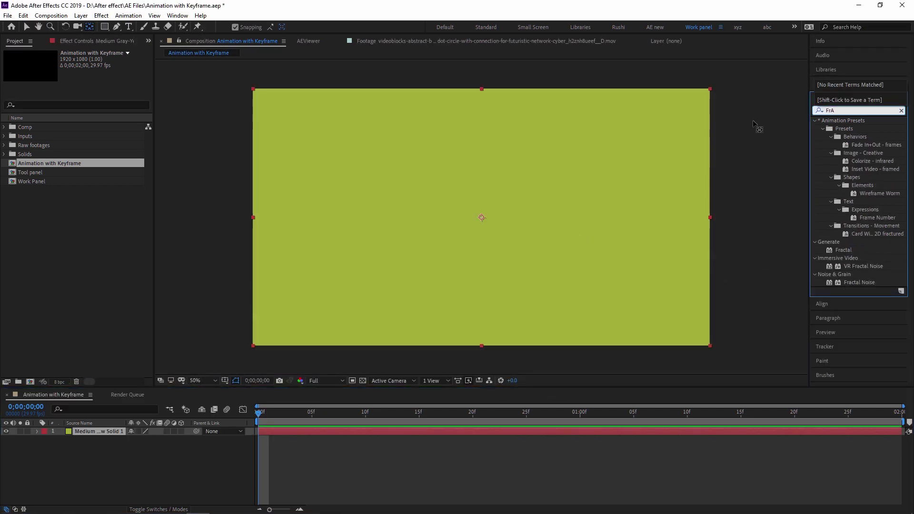
{"action": "type", "text": "RAC"}
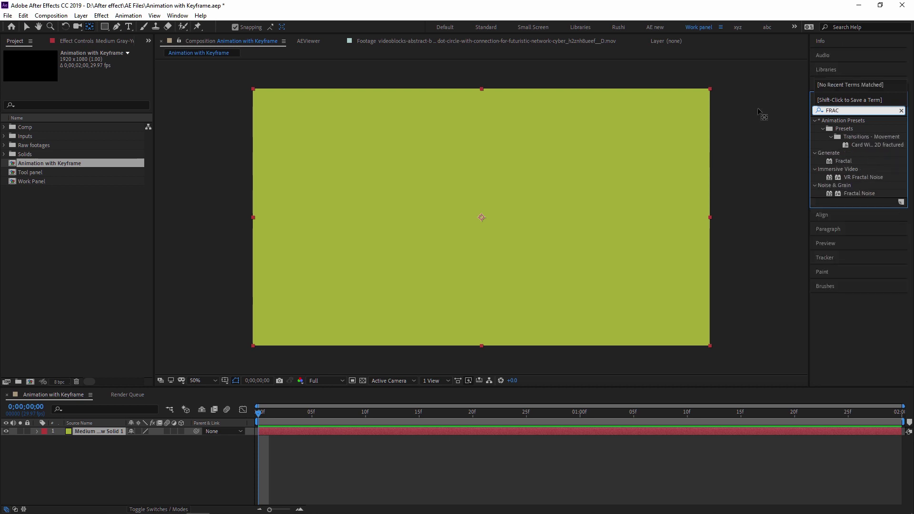
{"action": "left_click_drag", "start_coordinate": [864, 196], "coordinate": [579, 203]}
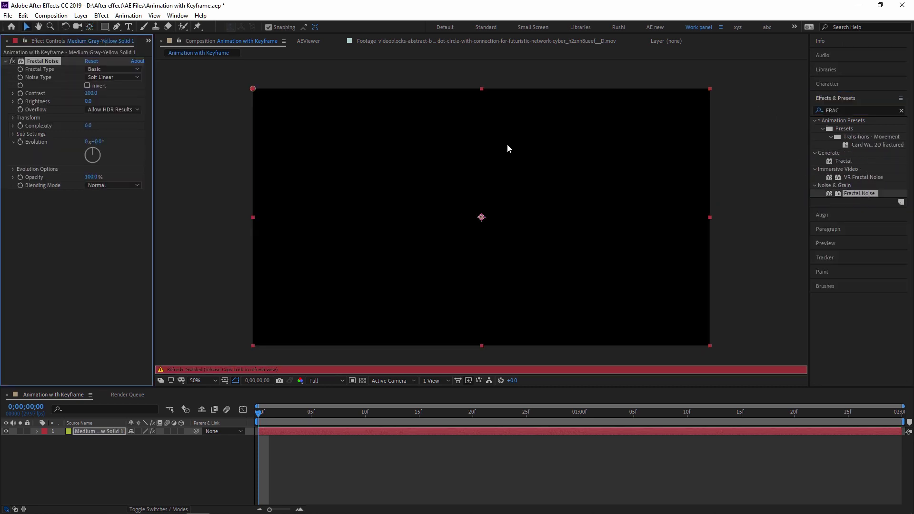
Step: Show the noise in the viewer and keyframe Fractal Noise Evolution at 0x+0.0° on frame 0
{"action": "key", "text": "Caps_Lock"}
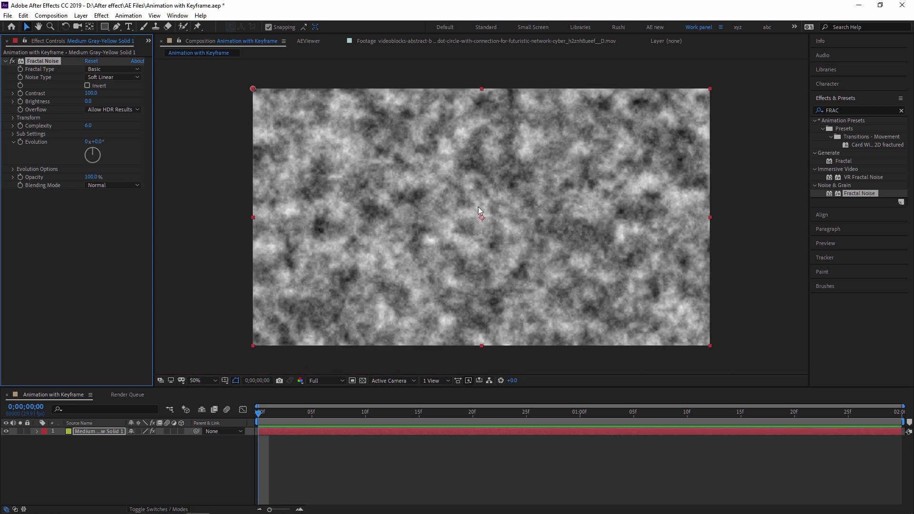
{"action": "left_click_drag", "start_coordinate": [261, 414], "coordinate": [868, 413]}
{"action": "left_click_drag", "start_coordinate": [633, 413], "coordinate": [280, 416]}
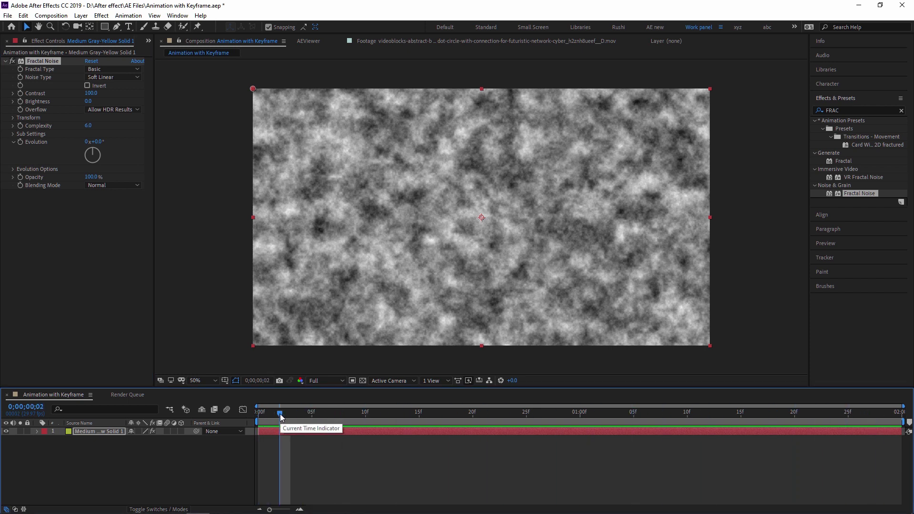
{"action": "left_click_drag", "start_coordinate": [281, 418], "coordinate": [248, 422]}
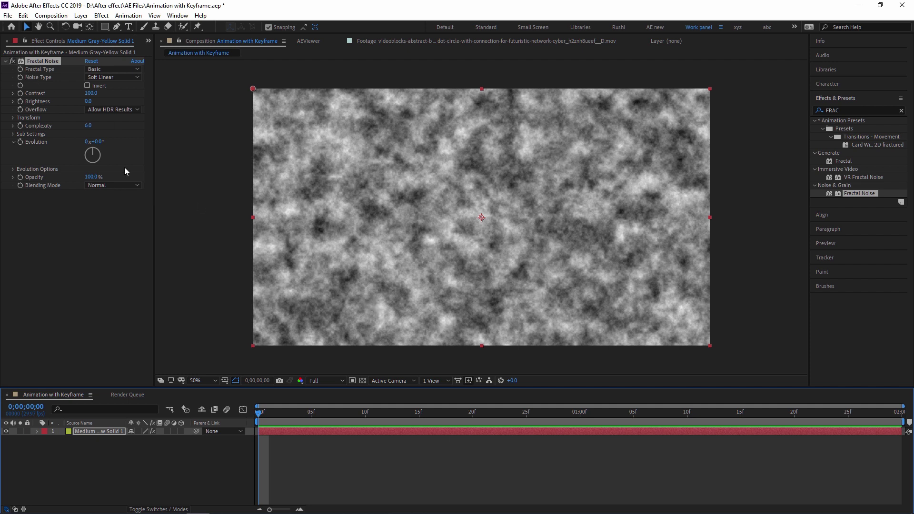
{"action": "left_click_drag", "start_coordinate": [94, 142], "coordinate": [192, 189]}
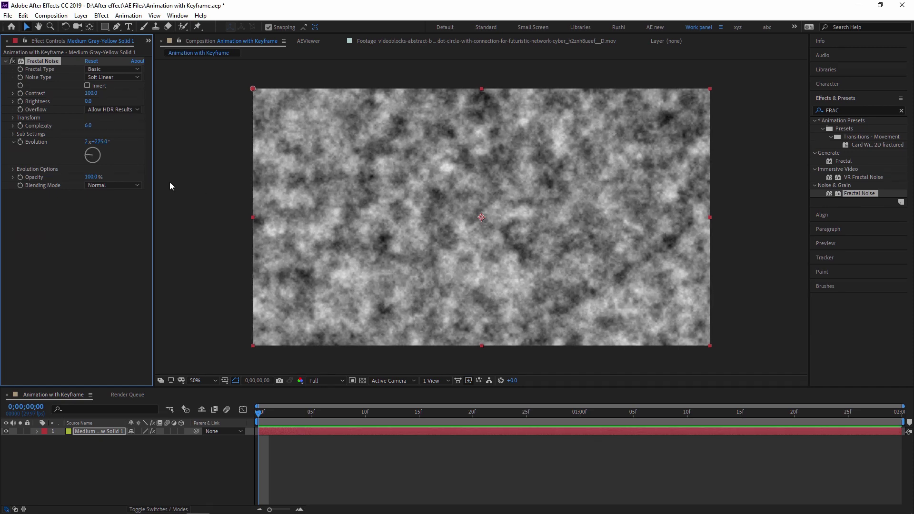
{"action": "left_click", "coordinate": [91, 61]}
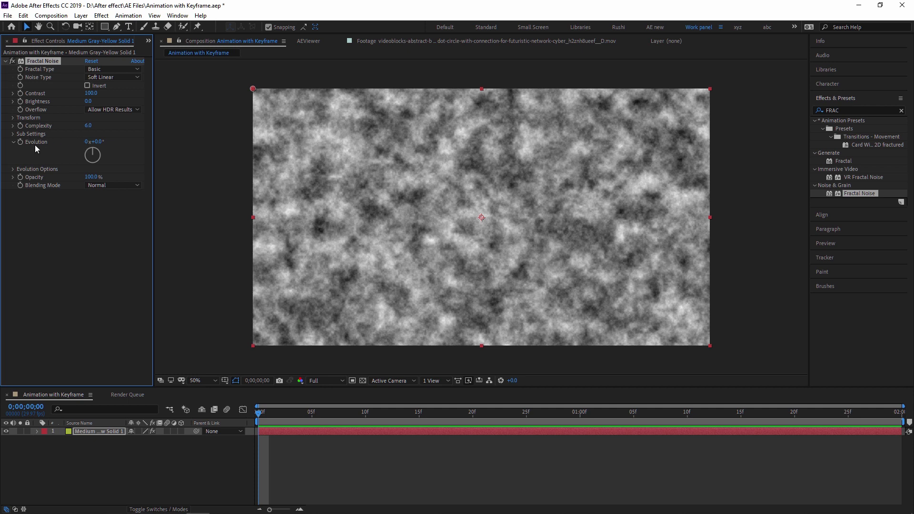
{"action": "left_click", "coordinate": [20, 142]}
Step: Reveal the Evolution keyframe, add a raised Evolution keyframe at one second, and preview
{"action": "key", "text": "u"}
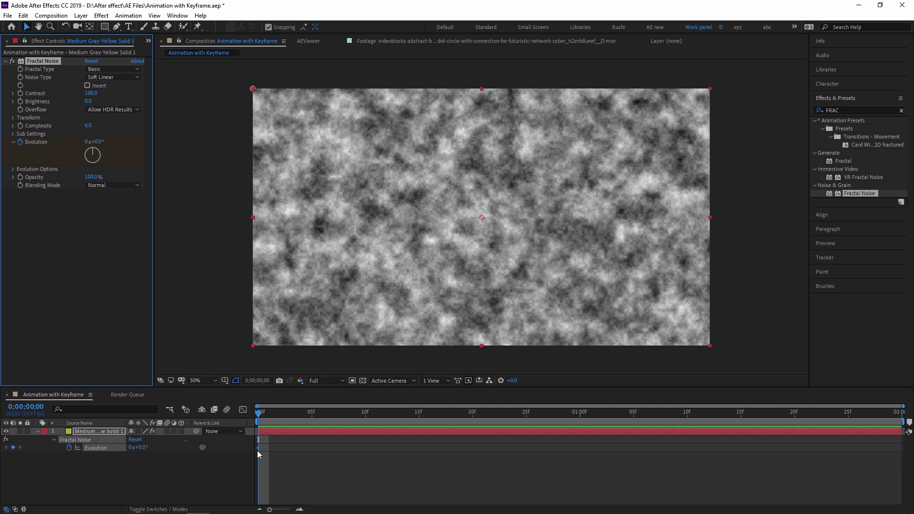
{"action": "key", "text": "space"}
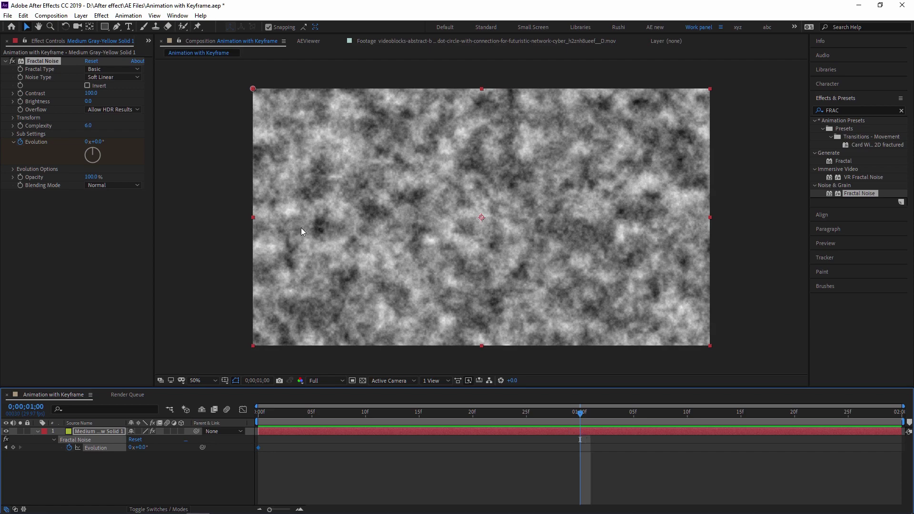
{"action": "left_click_drag", "start_coordinate": [97, 141], "coordinate": [798, 189]}
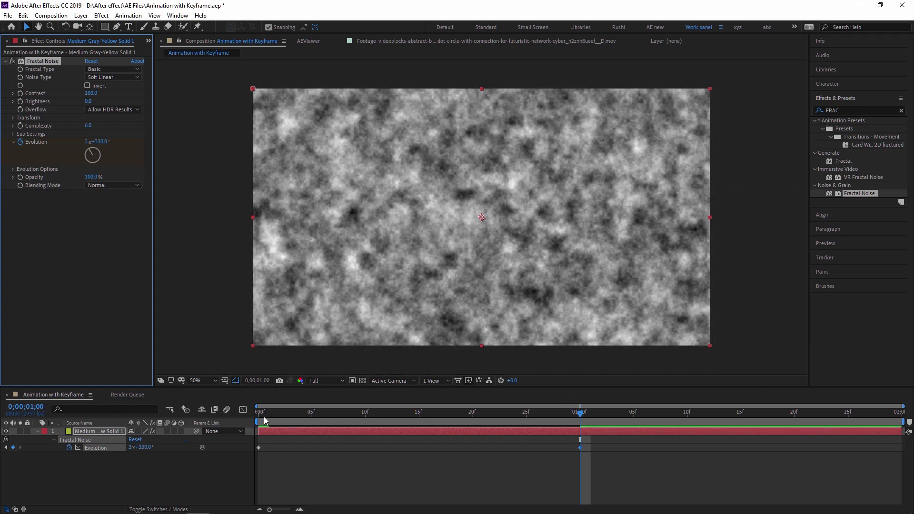
{"action": "key", "text": "Home"}
{"action": "key", "text": "space"}
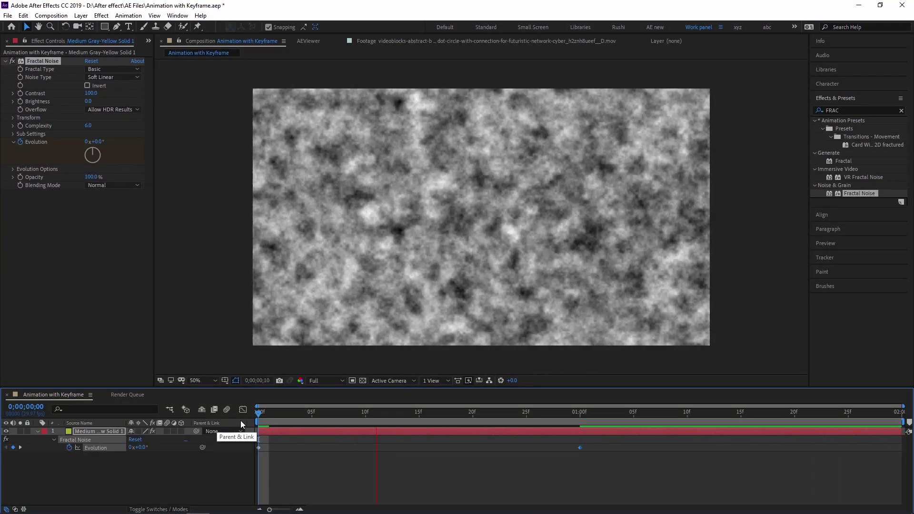
{"action": "left_click", "coordinate": [280, 430]}
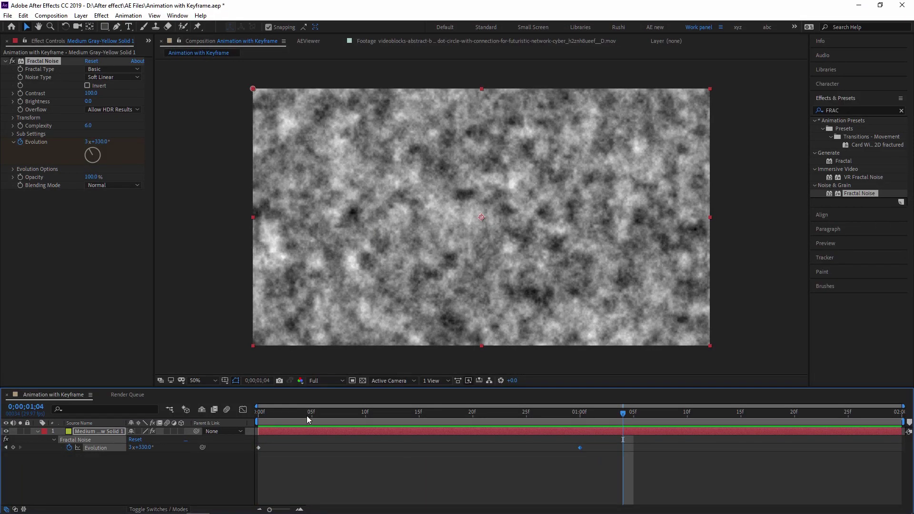
Step: Set the one-second Evolution keyframe to 1x+330.0° and preview the evolving noise
{"action": "key", "text": "k"}
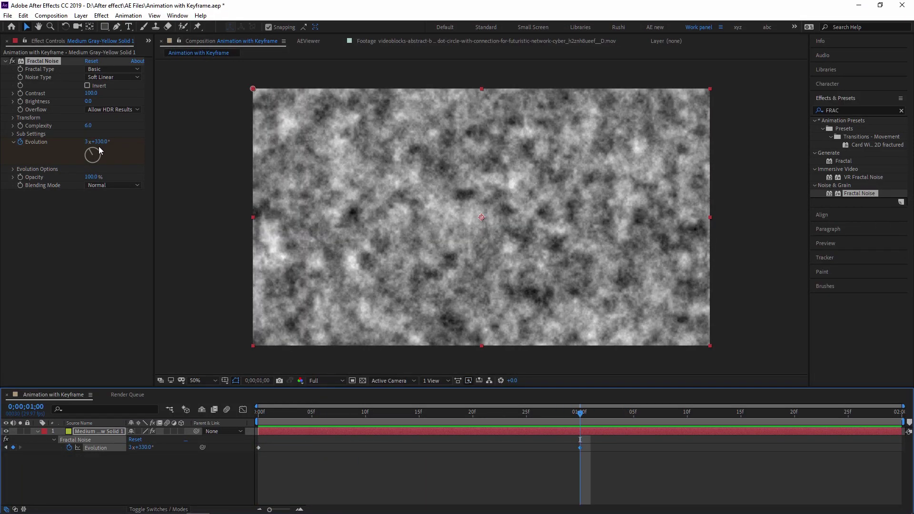
{"action": "left_click", "coordinate": [87, 142]}
{"action": "type", "text": "1"}
{"action": "key", "text": "Return"}
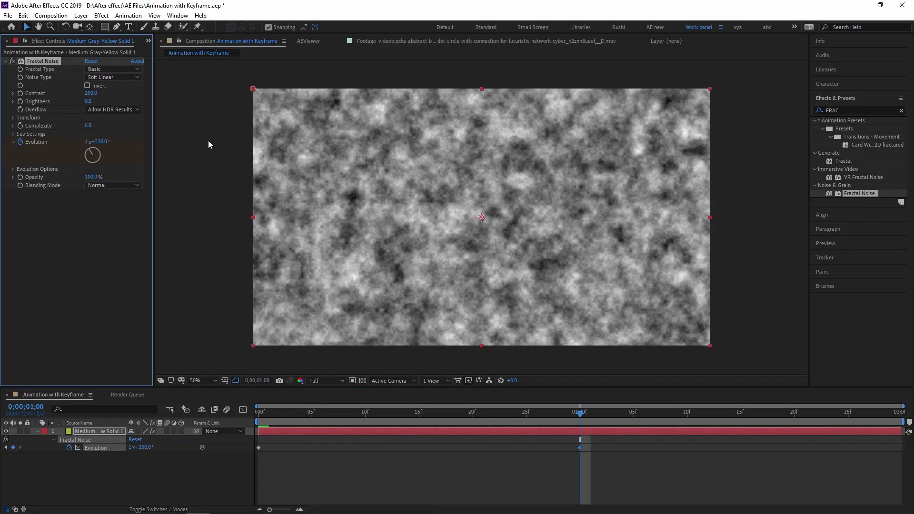
{"action": "key", "text": "space"}
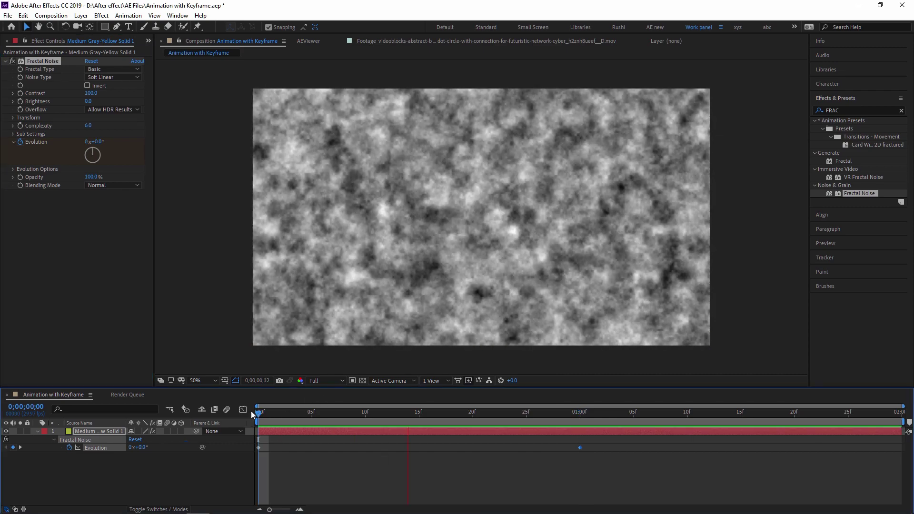
{"action": "key", "text": "space"}
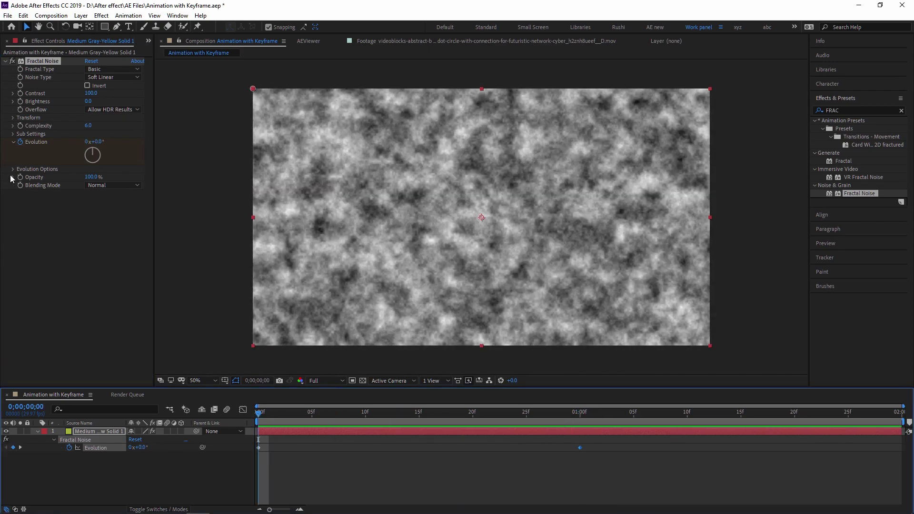
{"action": "left_click_drag", "start_coordinate": [91, 177], "coordinate": [126, 179]}
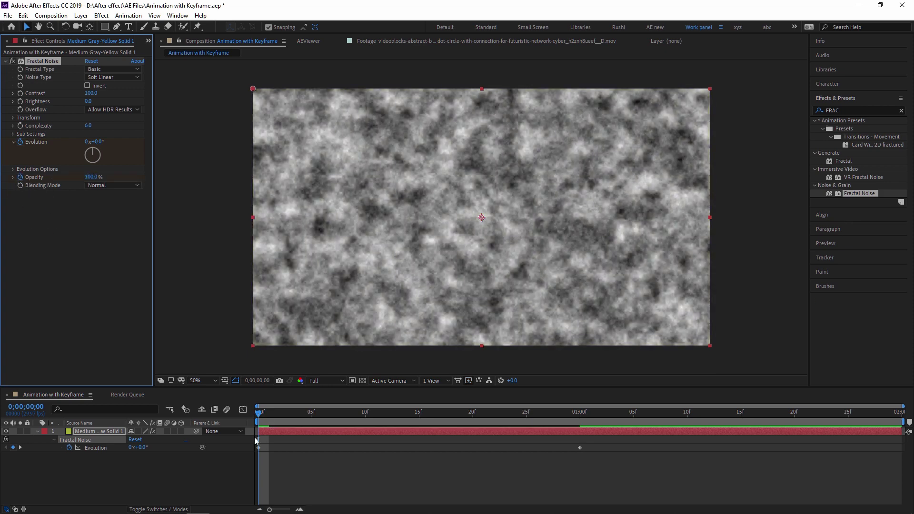
Step: At one second, set the Fractal Noise Opacity to 0.0%
{"action": "left_click_drag", "start_coordinate": [258, 413], "coordinate": [579, 427]}
{"action": "left_click", "coordinate": [91, 176]}
{"action": "type", "text": "0"}
{"action": "key", "text": "Return"}
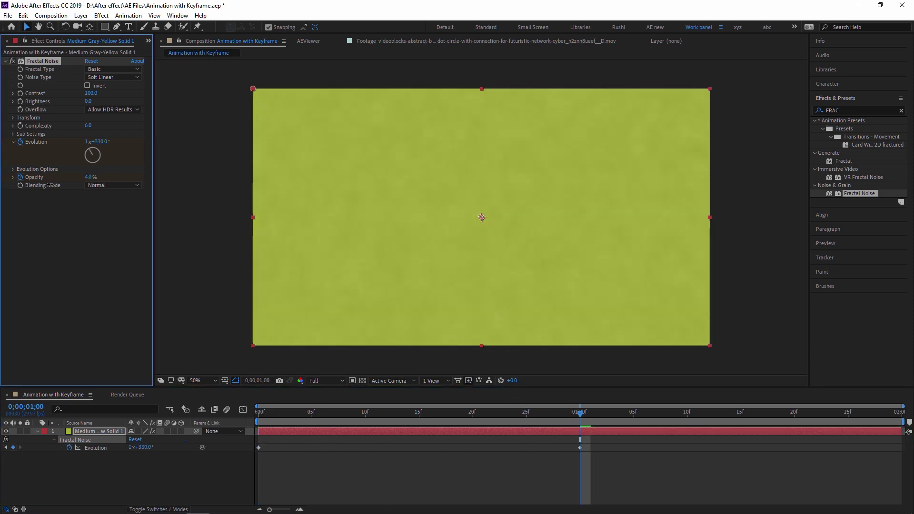
Step: Preview the noise fading out and reveal the Evolution and Opacity keyframes to check it
{"action": "left_click", "coordinate": [192, 432]}
{"action": "key", "text": "Home"}
{"action": "key", "text": "space"}
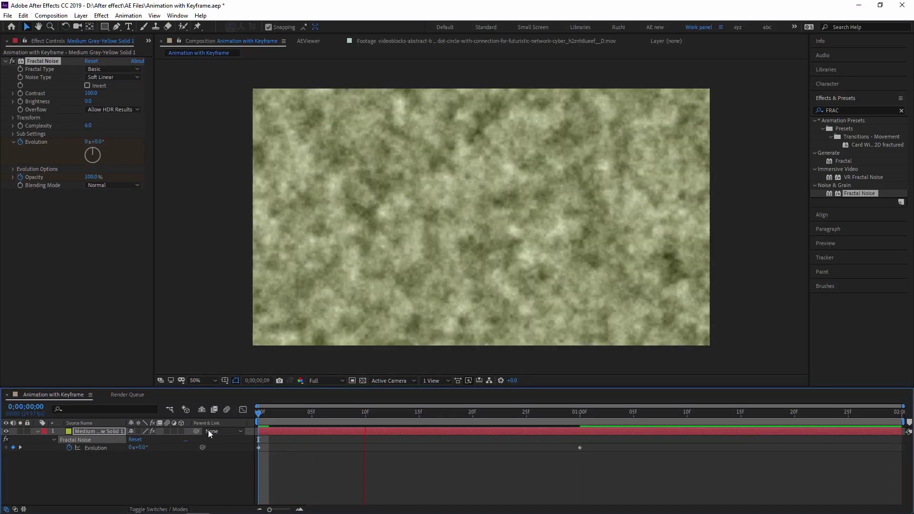
{"action": "key", "text": "space"}
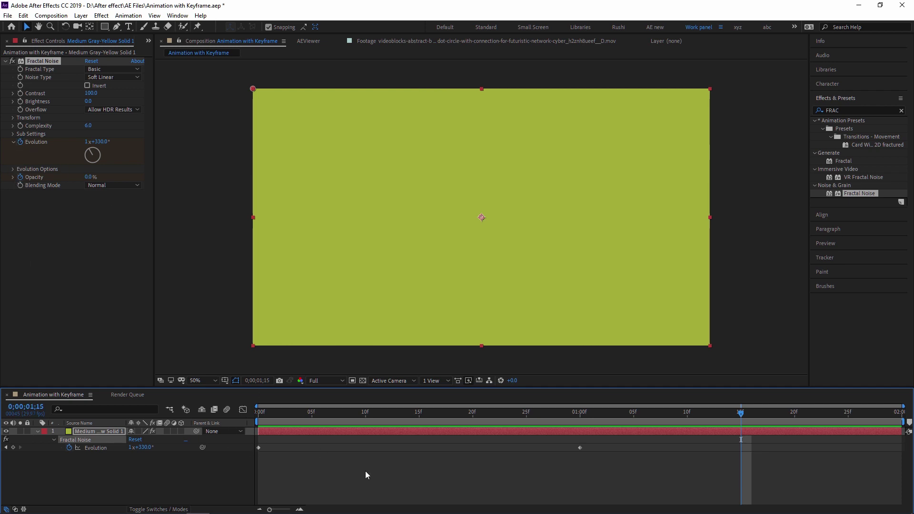
{"action": "key", "text": "u"}
{"action": "key", "text": "u"}
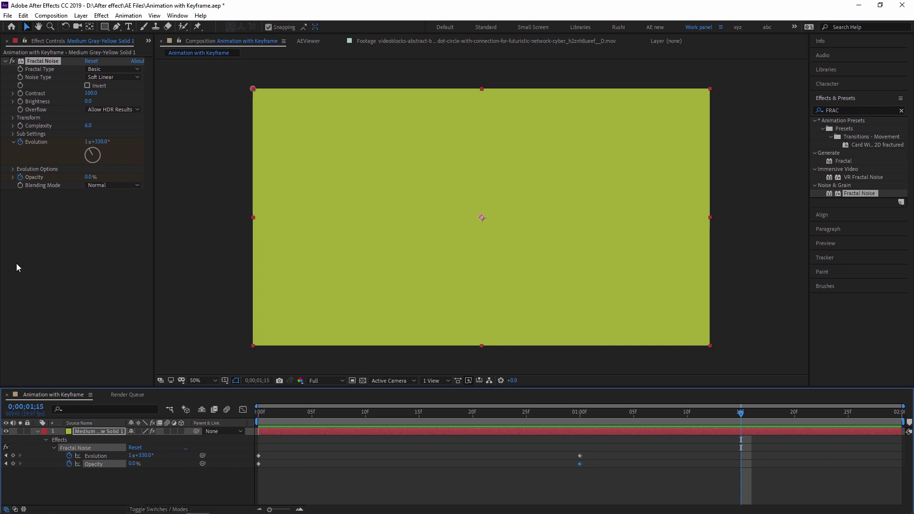
{"action": "left_click", "coordinate": [261, 414]}
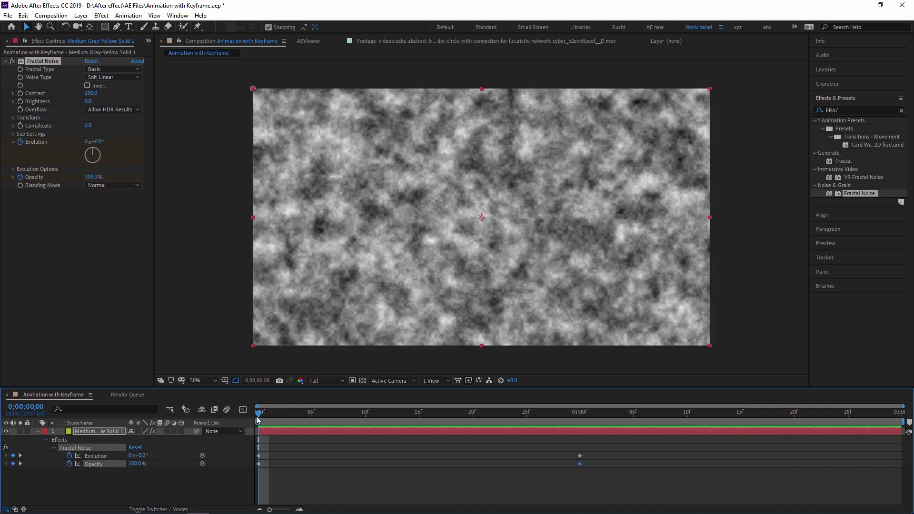
{"action": "left_click_drag", "start_coordinate": [261, 415], "coordinate": [146, 434]}
Step: Delete the noise solid and add a new empty shape layer
{"action": "left_click", "coordinate": [124, 394]}
{"action": "left_click", "coordinate": [90, 395]}
{"action": "left_click", "coordinate": [74, 480]}
{"action": "left_click", "coordinate": [88, 427]}
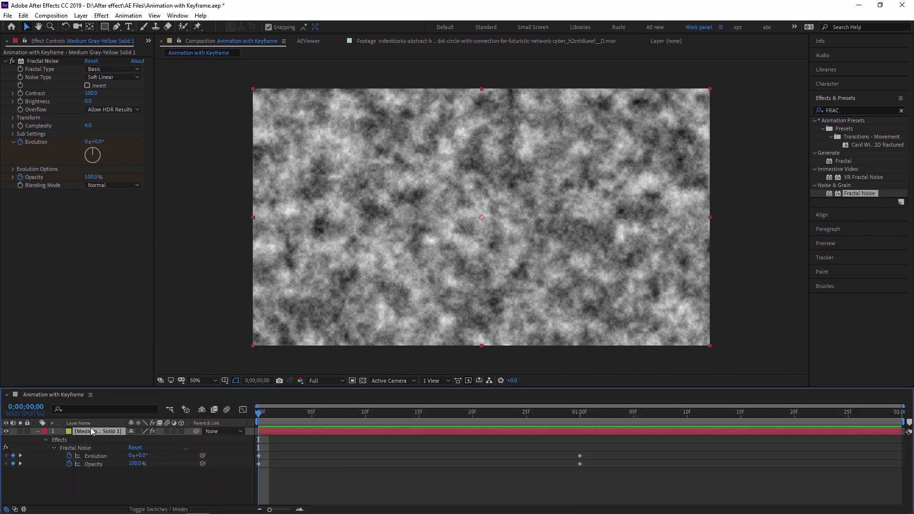
{"action": "key", "text": "Delete"}
{"action": "right_click", "coordinate": [95, 449]}
{"action": "mouse_move", "coordinate": [130, 346]}
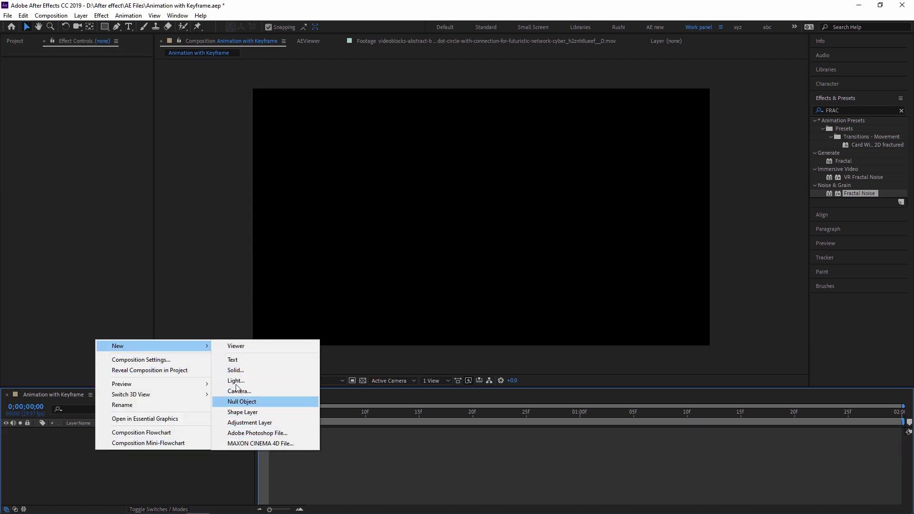
{"action": "left_click", "coordinate": [247, 412]}
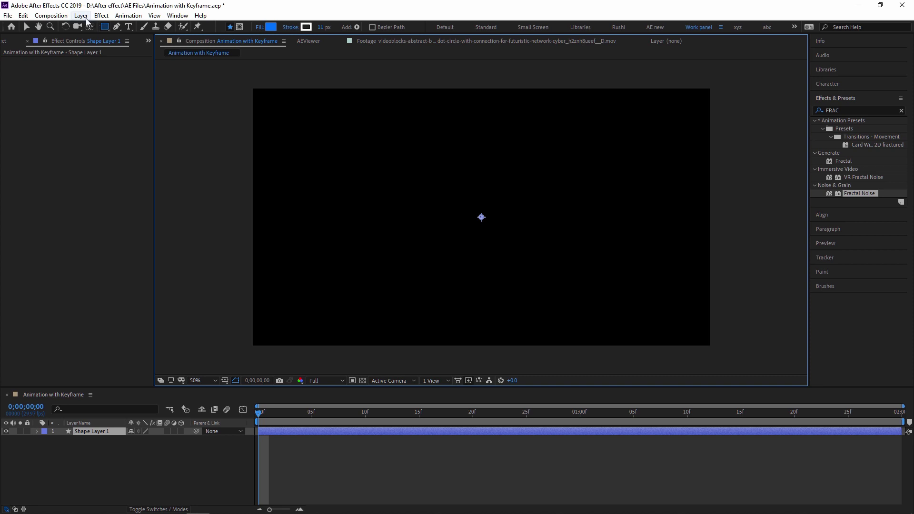
Step: Draw a star with the Star Tool and move it to the composition's middle
{"action": "left_click", "coordinate": [103, 28]}
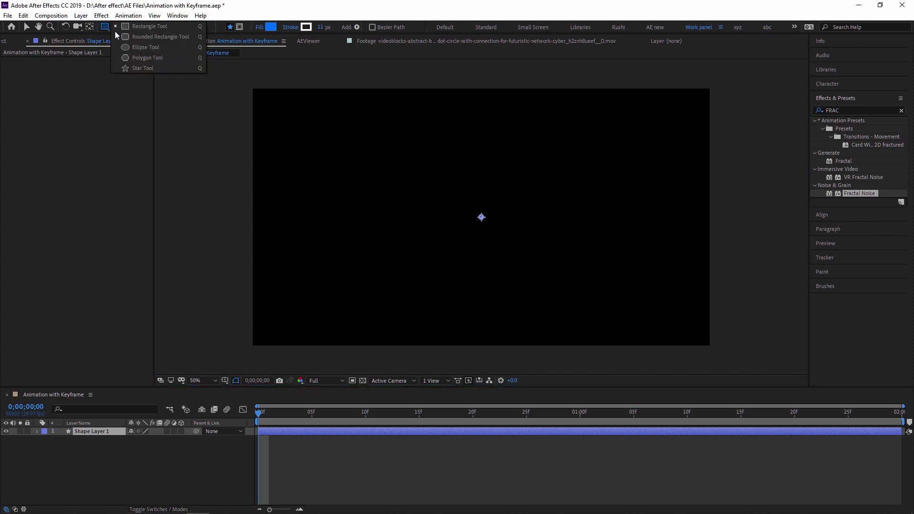
{"action": "left_click", "coordinate": [143, 69]}
{"action": "left_click_drag", "start_coordinate": [428, 171], "coordinate": [486, 224]}
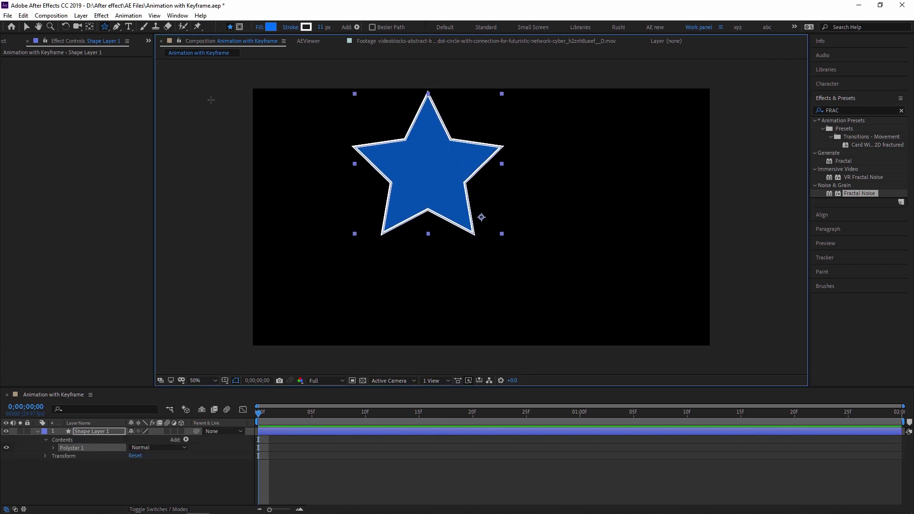
{"action": "left_click", "coordinate": [27, 26]}
{"action": "left_click_drag", "start_coordinate": [444, 190], "coordinate": [479, 227]}
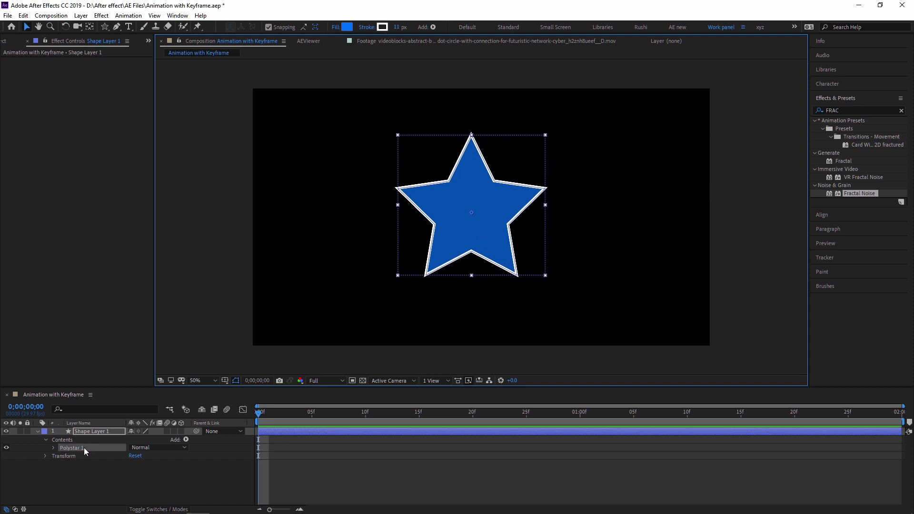
Step: Keyframe the star's Points from 3 at frame 0 to 70 at one second
{"action": "left_click", "coordinate": [53, 448]}
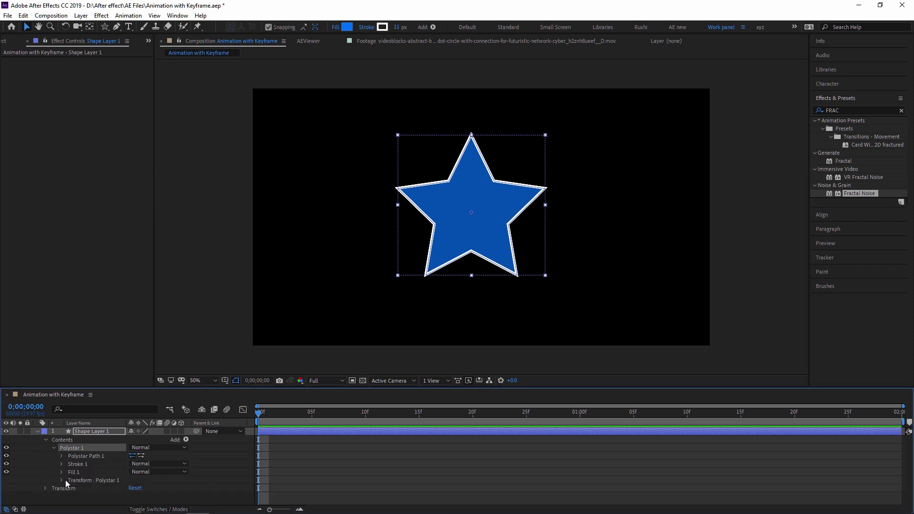
{"action": "left_click", "coordinate": [61, 456]}
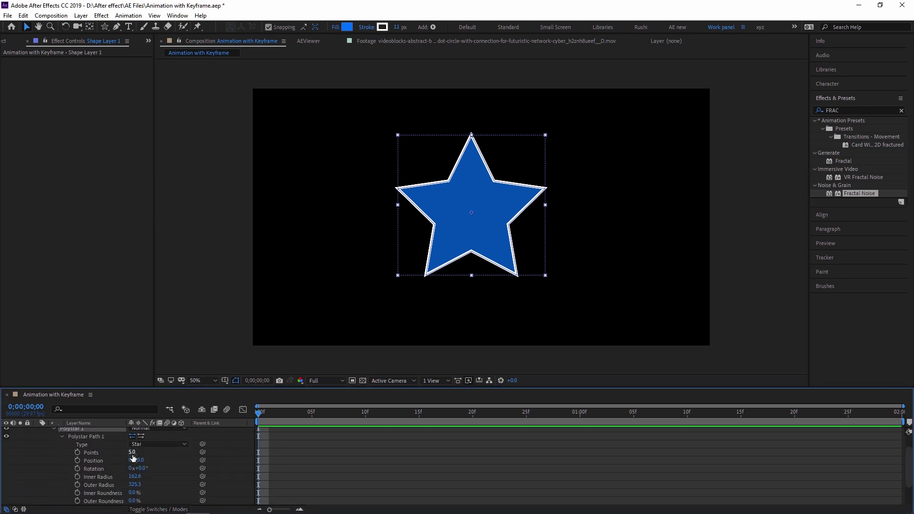
{"action": "left_click_drag", "start_coordinate": [133, 458], "coordinate": [117, 454]}
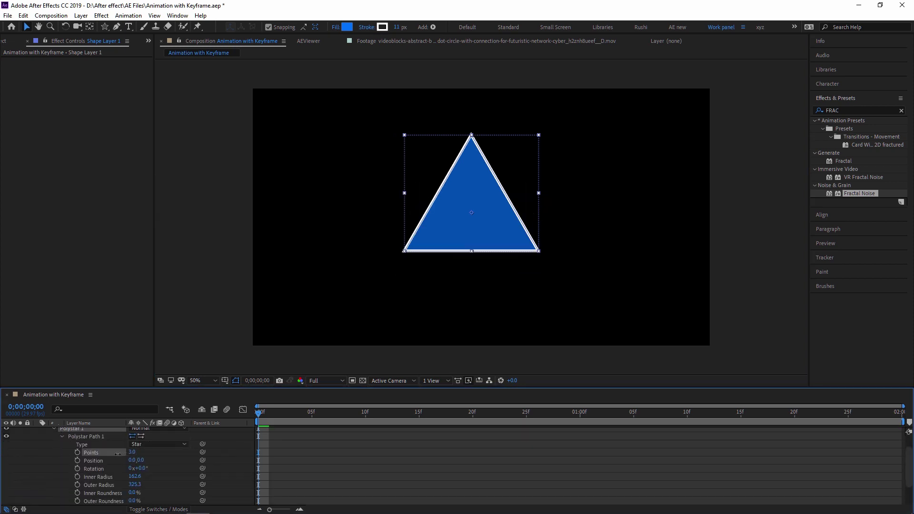
{"action": "left_click", "coordinate": [78, 452]}
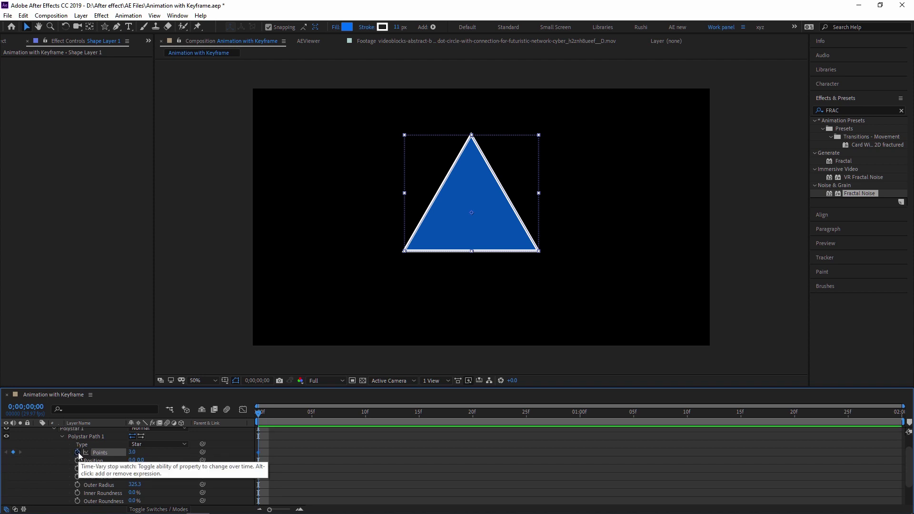
{"action": "left_click_drag", "start_coordinate": [258, 413], "coordinate": [577, 420]}
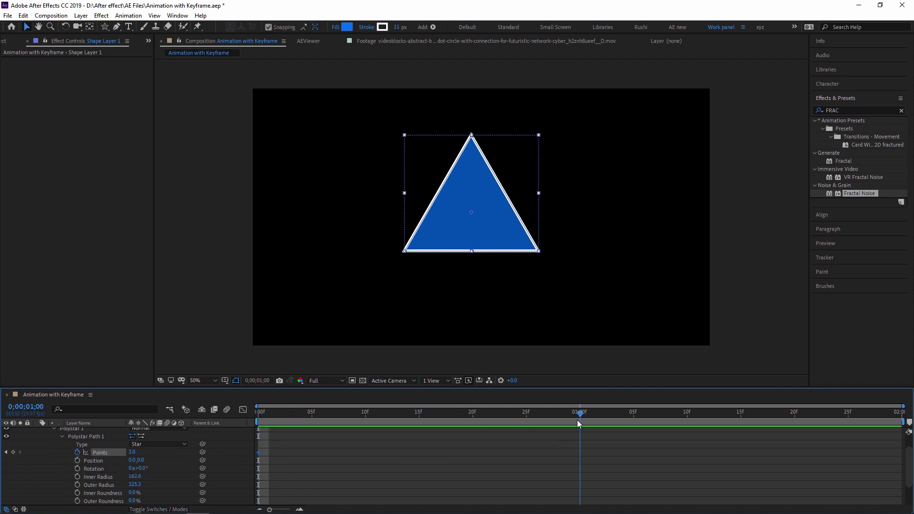
{"action": "type", "text": "70"}
{"action": "key", "text": "Return"}
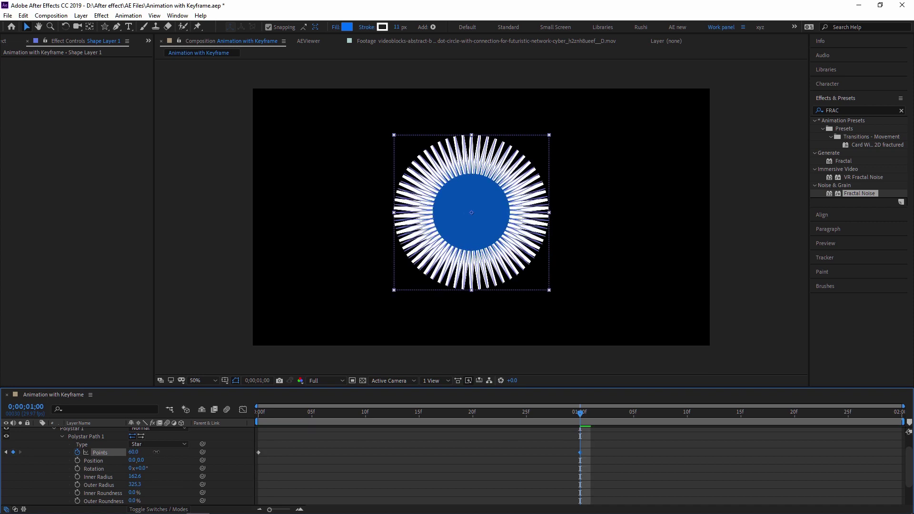
Step: Move the 70-point keyframe to the end of the composition and preview
{"action": "left_click_drag", "start_coordinate": [495, 416], "coordinate": [210, 415]}
{"action": "key", "text": "space"}
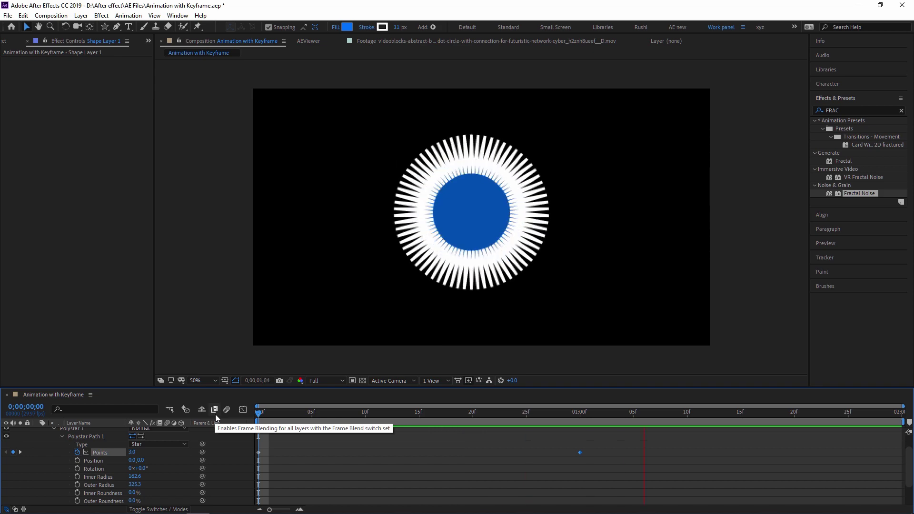
{"action": "left_click", "coordinate": [589, 452]}
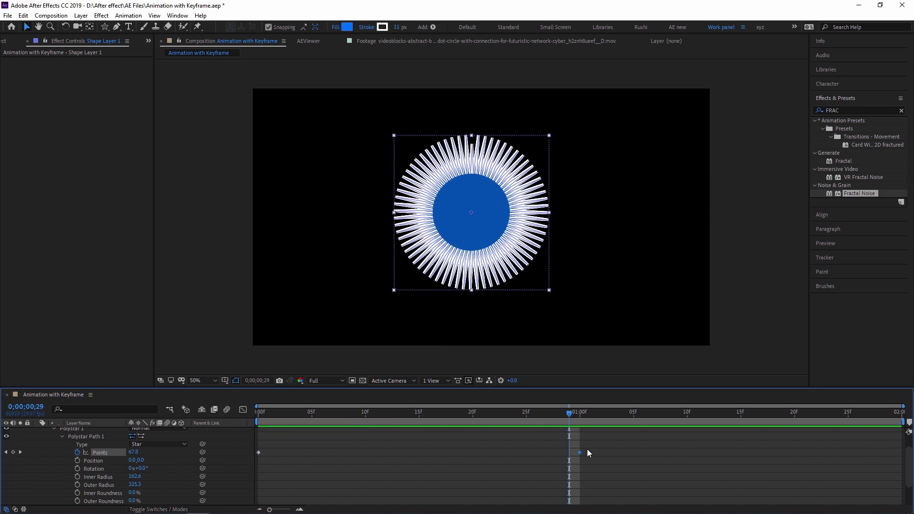
{"action": "left_click_drag", "start_coordinate": [581, 452], "coordinate": [901, 454]}
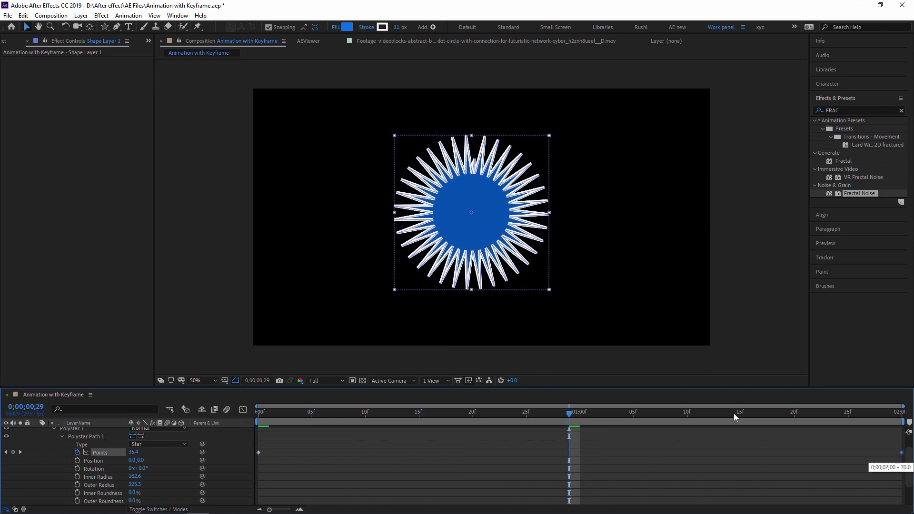
{"action": "left_click_drag", "start_coordinate": [288, 414], "coordinate": [182, 430]}
{"action": "key", "text": "space"}
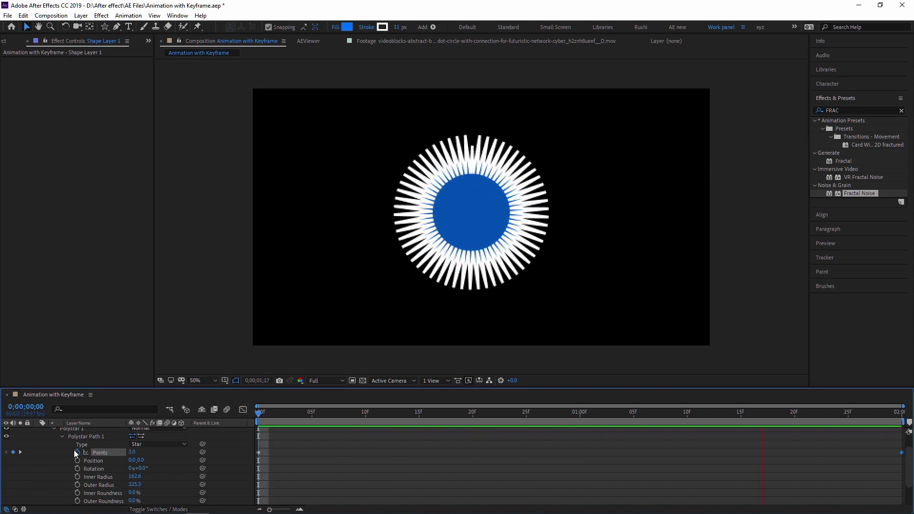
{"action": "key", "text": "space"}
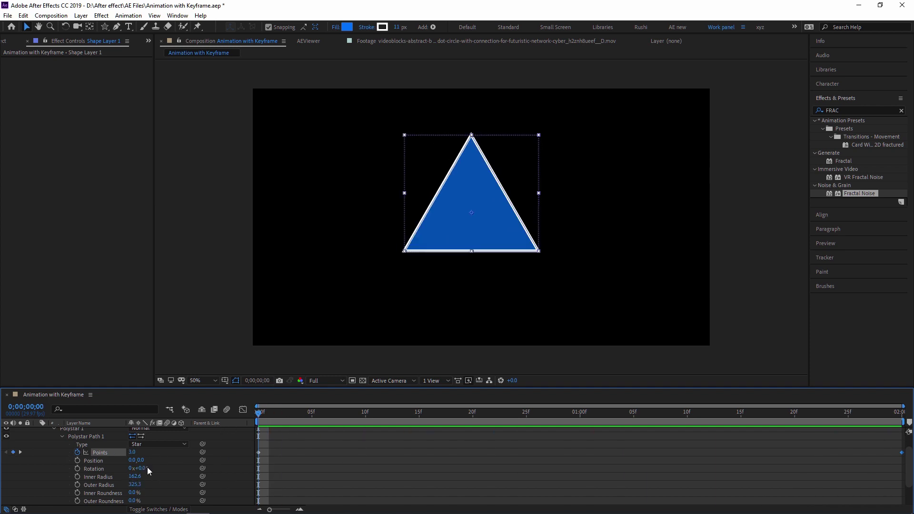
Step: Keyframe Rotation at 0° on frame 0 and add an end rotation at the last frame
{"action": "left_click_drag", "start_coordinate": [147, 469], "coordinate": [155, 468]}
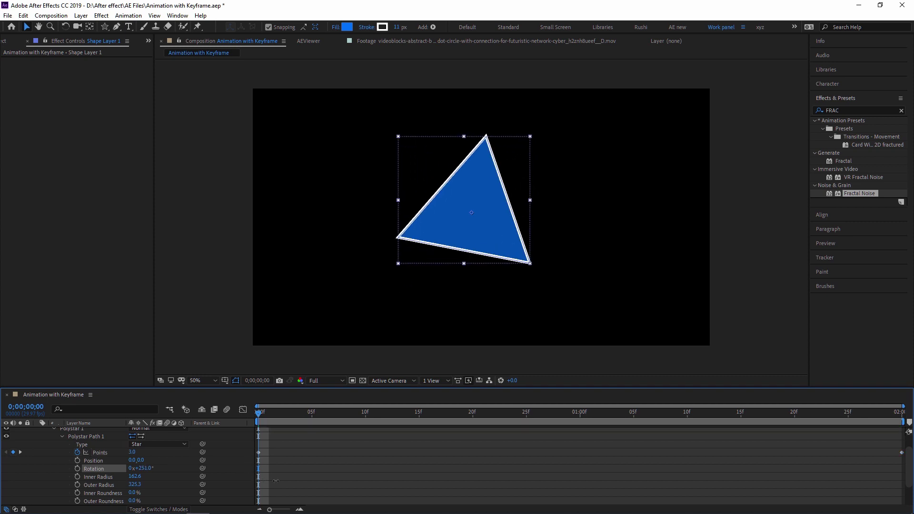
{"action": "key", "text": "ctrl+z"}
{"action": "left_click", "coordinate": [77, 468]}
{"action": "key", "text": "space"}
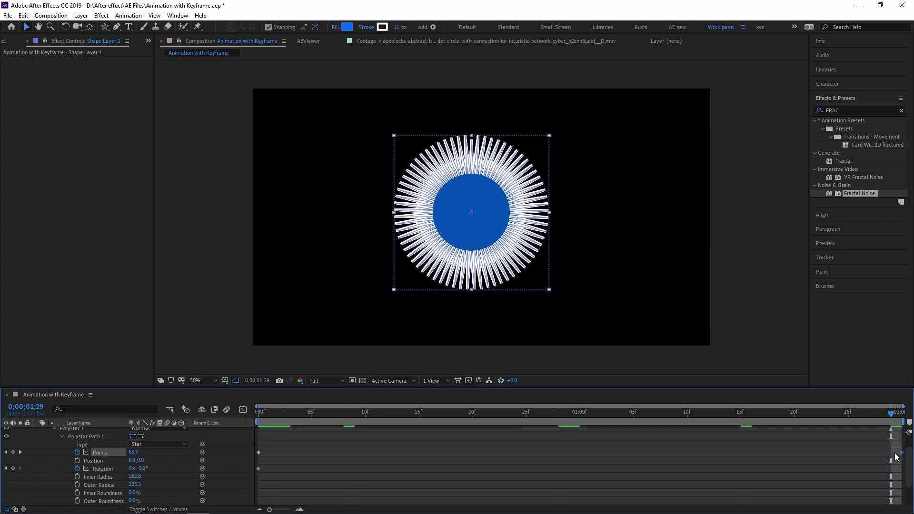
{"action": "left_click_drag", "start_coordinate": [897, 454], "coordinate": [890, 453]}
{"action": "left_click_drag", "start_coordinate": [134, 468], "coordinate": [269, 472]}
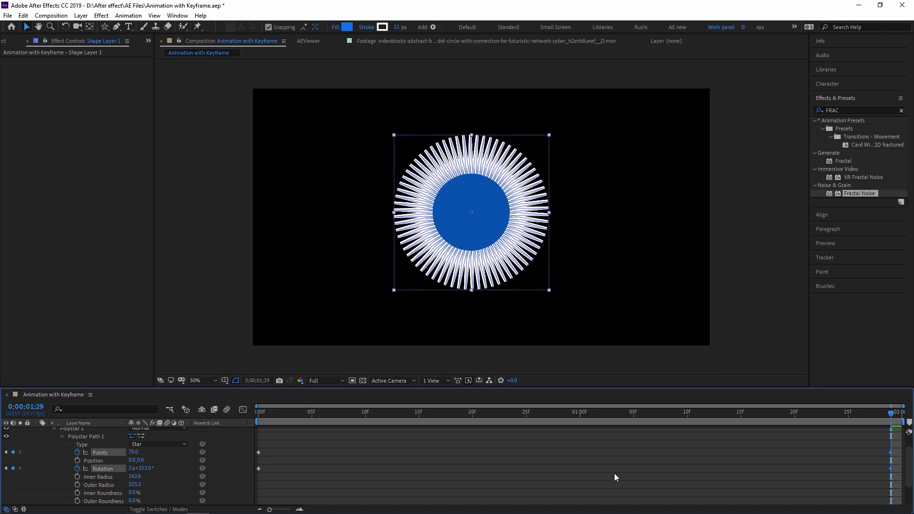
{"action": "key", "text": "space"}
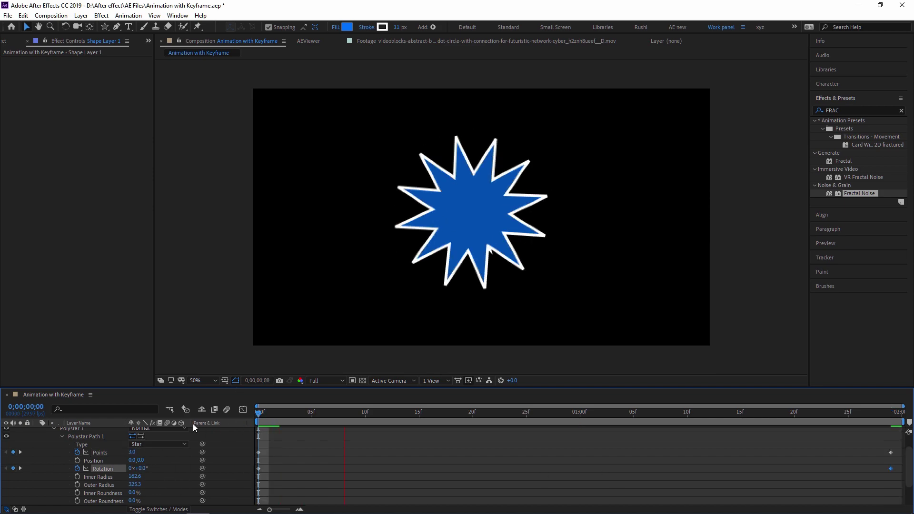
{"action": "key", "text": "space"}
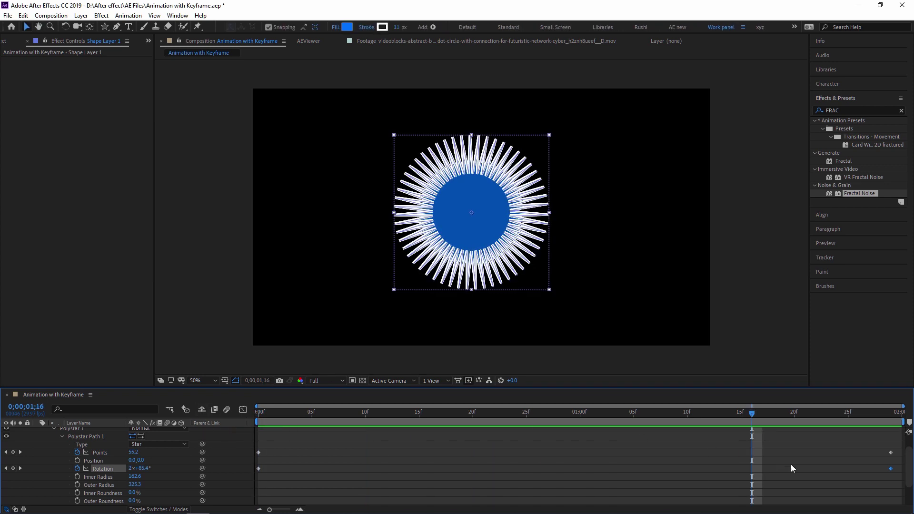
Step: Change the last-frame Points keyframe to 10 and preview from the start
{"action": "left_click_drag", "start_coordinate": [851, 415], "coordinate": [890, 419]}
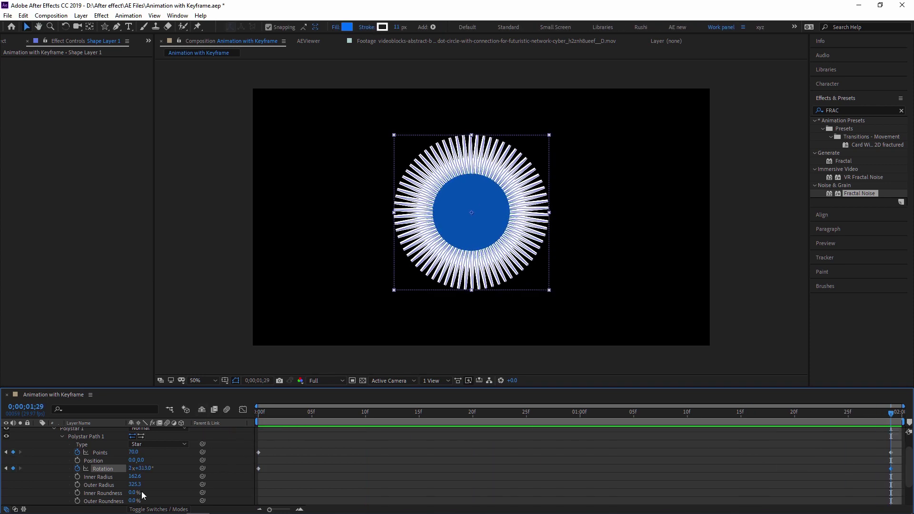
{"action": "left_click", "coordinate": [131, 452]}
{"action": "type", "text": "10"}
{"action": "key", "text": "Return"}
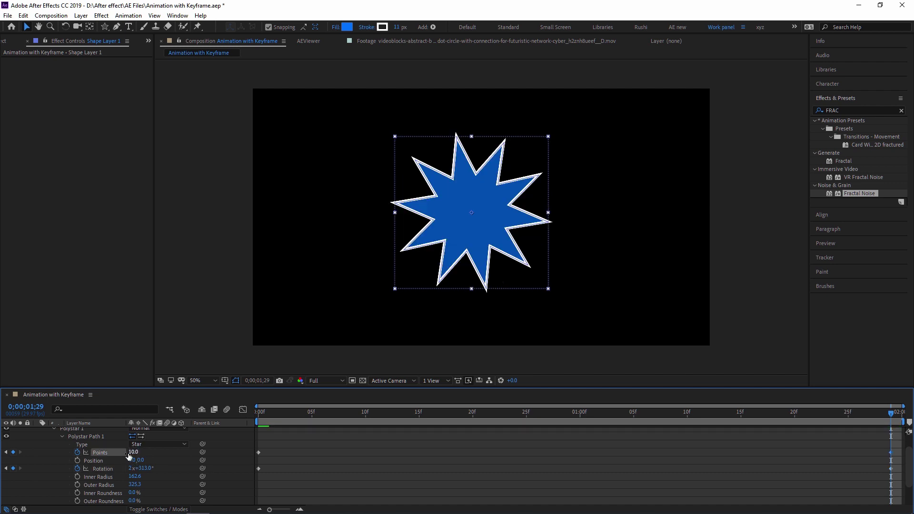
{"action": "left_click", "coordinate": [266, 418]}
{"action": "key", "text": "space"}
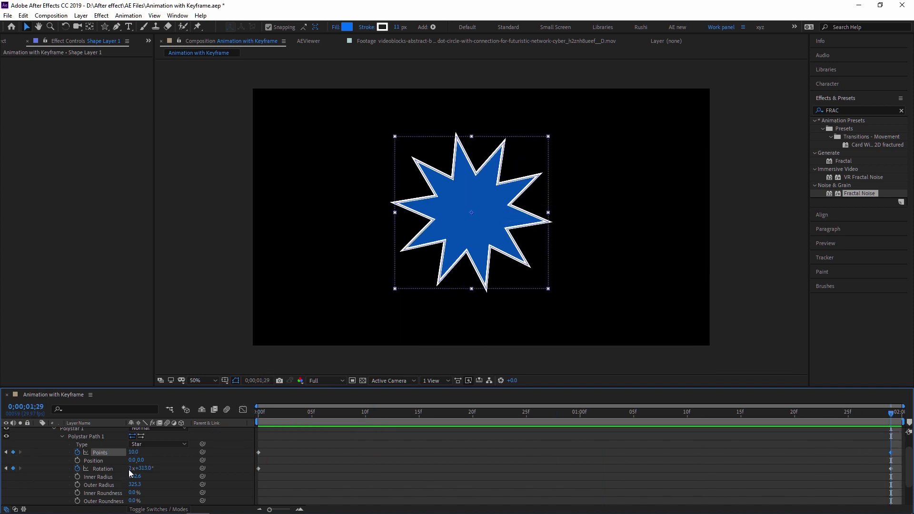
Step: Set the end Rotation to exactly 1x+0.0°, one full turn
{"action": "left_click_drag", "start_coordinate": [129, 469], "coordinate": [122, 469]}
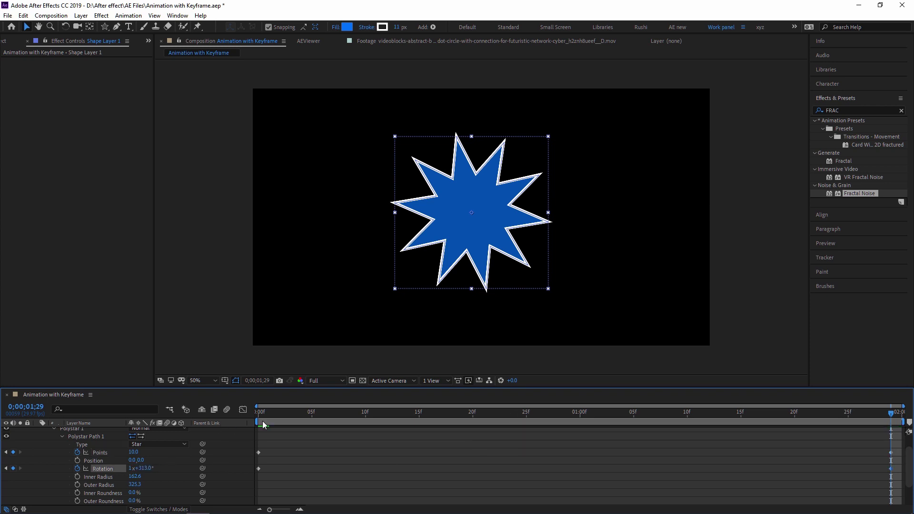
{"action": "key", "text": "space"}
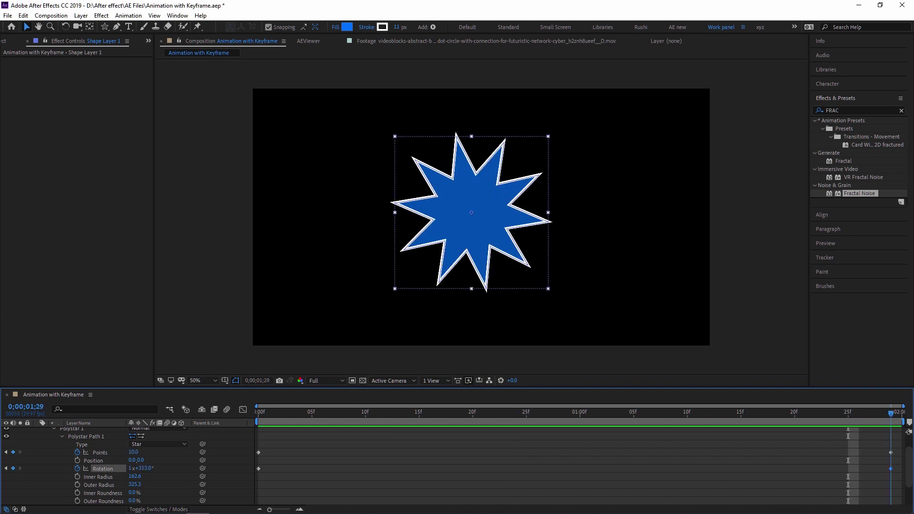
{"action": "left_click", "coordinate": [144, 468]}
{"action": "type", "text": "0"}
{"action": "key", "text": "Return"}
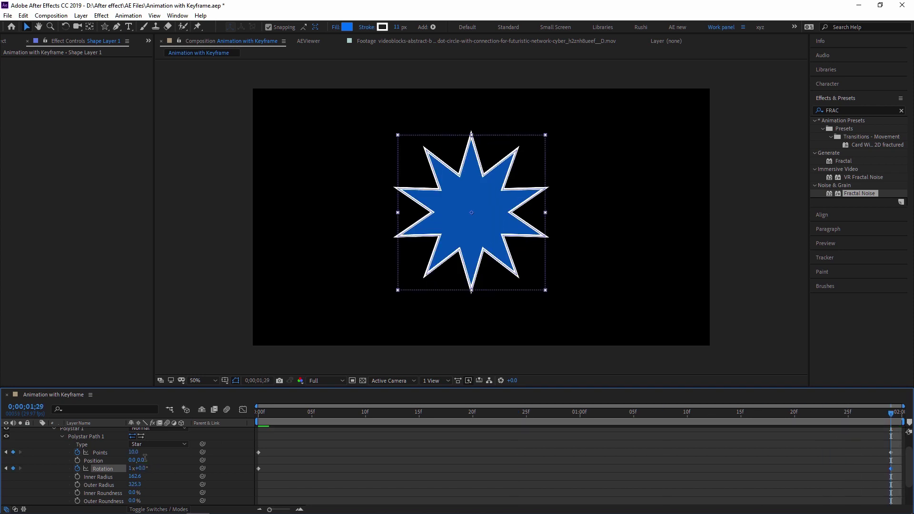
Step: Keyframe Inner Radius from 162.6 at frame 0 to 36.6 at the last frame, then preview
{"action": "key", "text": "space"}
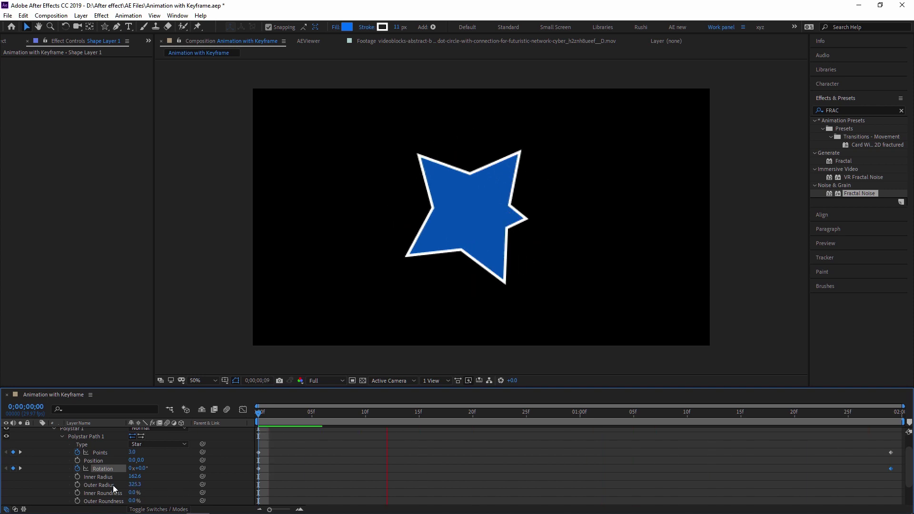
{"action": "left_click_drag", "start_coordinate": [135, 476], "coordinate": [332, 485]}
{"action": "key", "text": "ctrl+z"}
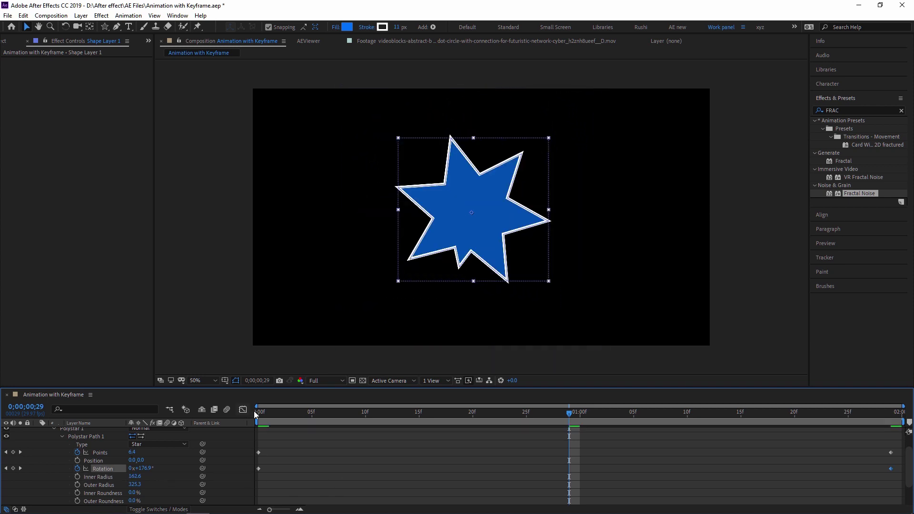
{"action": "left_click", "coordinate": [252, 412]}
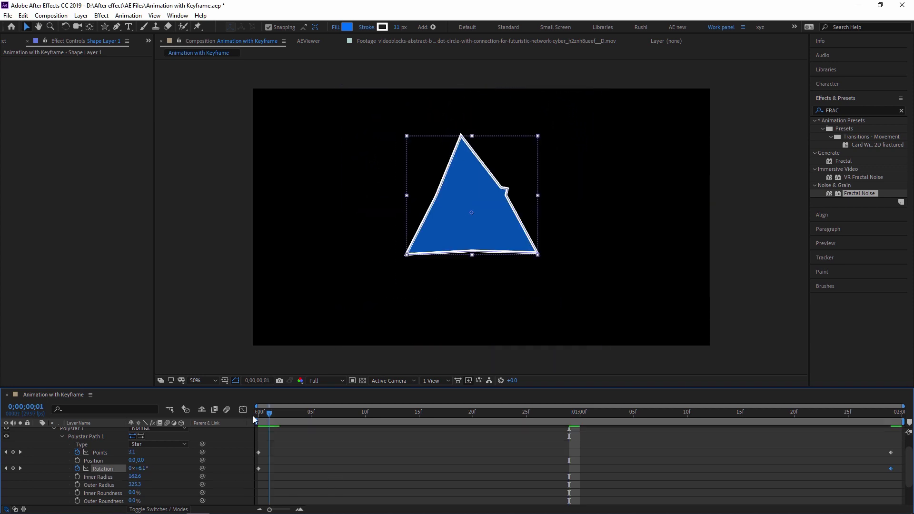
{"action": "left_click", "coordinate": [78, 477]}
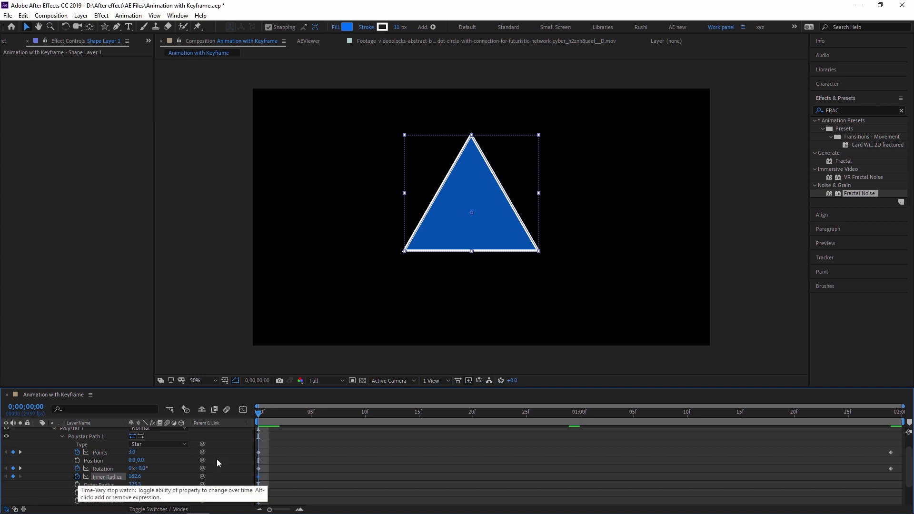
{"action": "left_click_drag", "start_coordinate": [257, 417], "coordinate": [906, 419]}
{"action": "left_click_drag", "start_coordinate": [134, 476], "coordinate": [92, 477]}
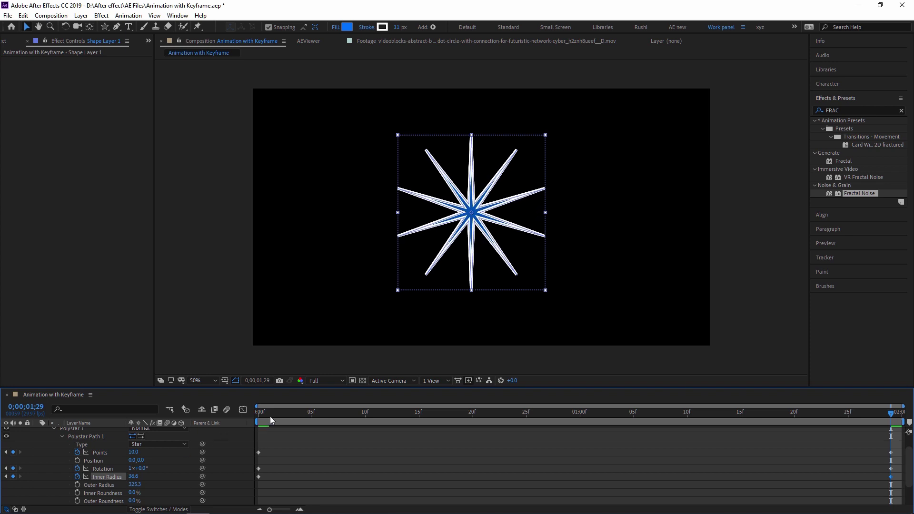
{"action": "key", "text": "Home"}
{"action": "key", "text": "space"}
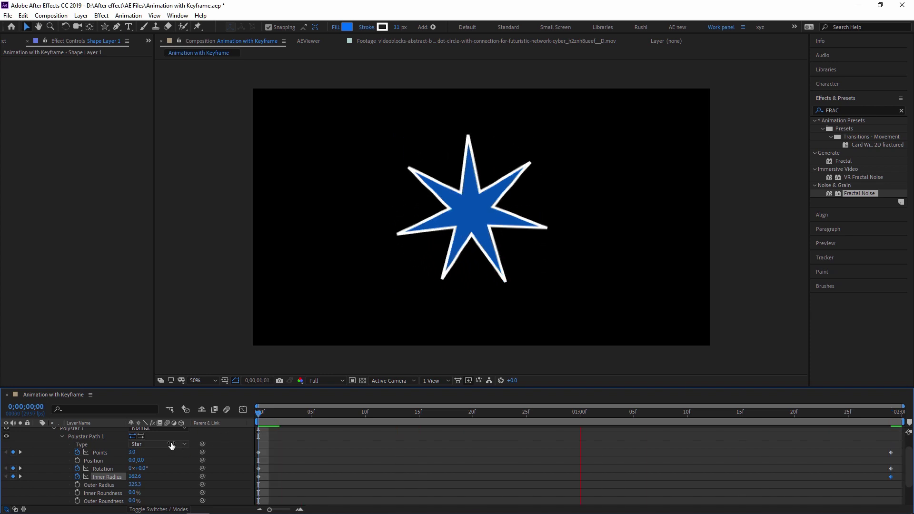
Step: Keyframe Outer Radius from 325.3 at frame 0 to 497.3 at the last frame and preview
{"action": "key", "text": "space"}
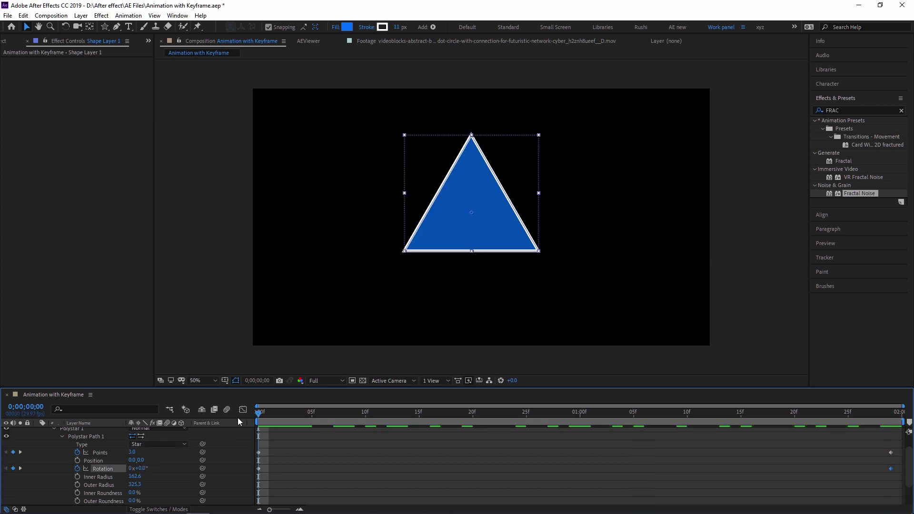
{"action": "left_click", "coordinate": [77, 484]}
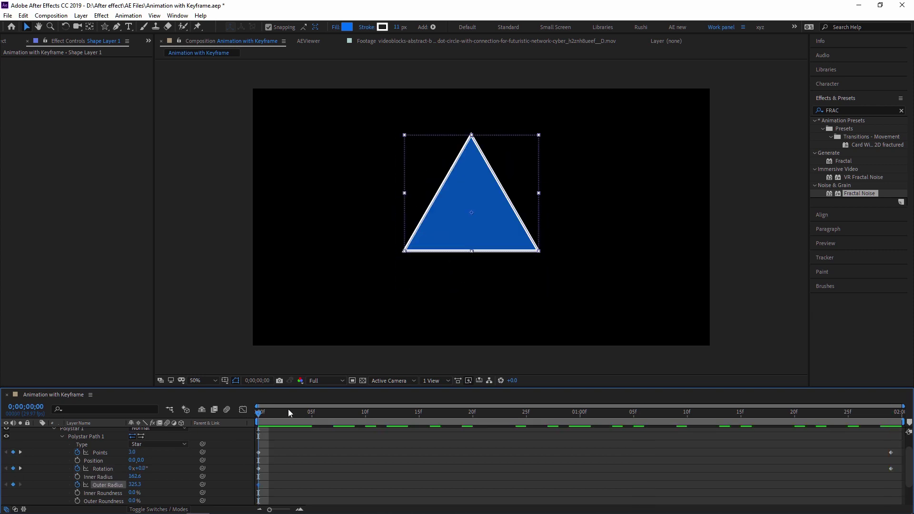
{"action": "left_click_drag", "start_coordinate": [261, 419], "coordinate": [890, 413]}
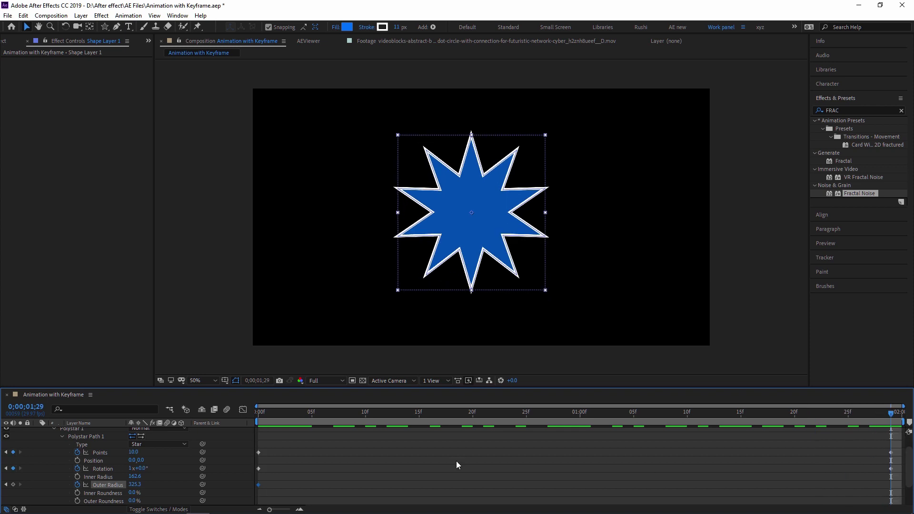
{"action": "left_click_drag", "start_coordinate": [135, 485], "coordinate": [212, 482]}
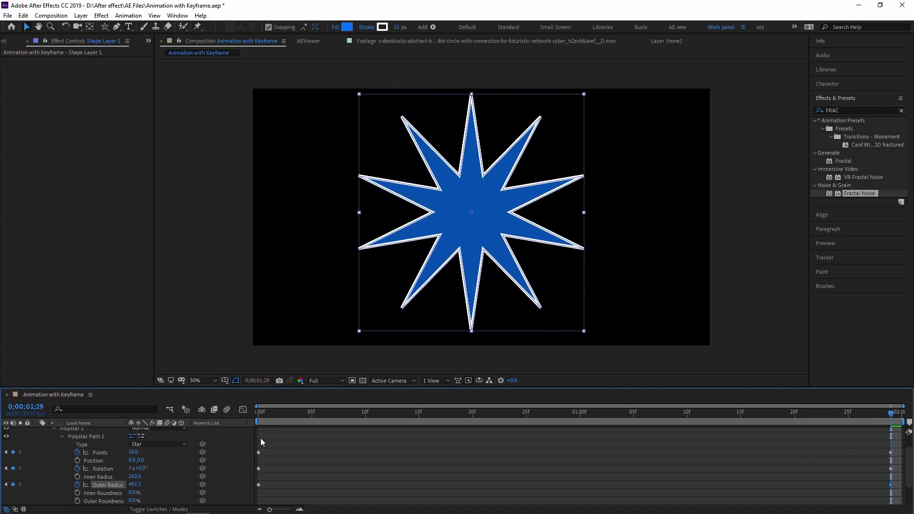
{"action": "key", "text": "space"}
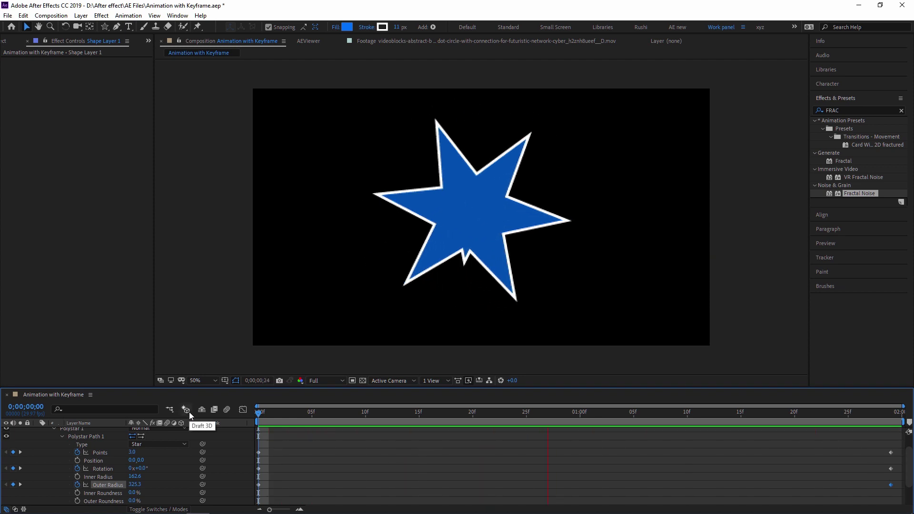
{"action": "key", "text": "space"}
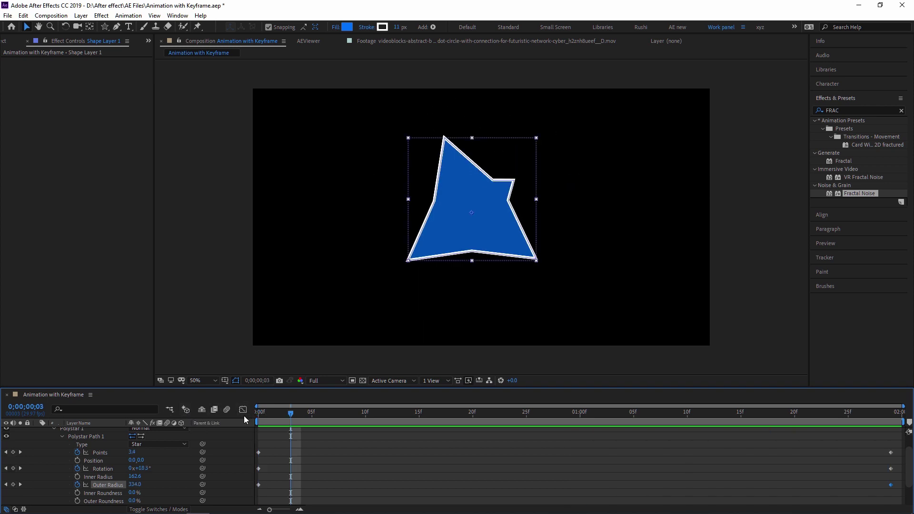
{"action": "scroll", "coordinate": [96, 441], "scroll_direction": "up", "scroll_amount": 2}
Step: Keyframe Shape Layer 1's Scale down to 3% at the last frame, preview, and select both keyframes
{"action": "left_click", "coordinate": [101, 431]}
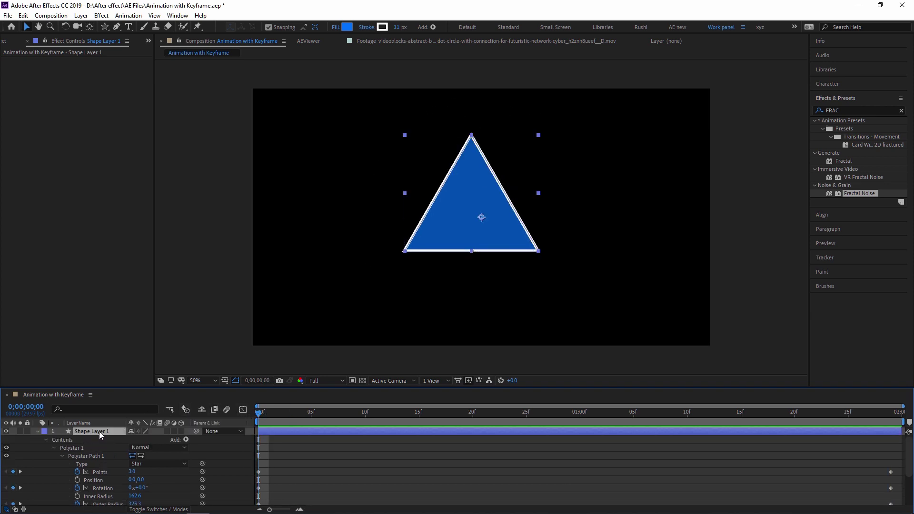
{"action": "key", "text": "s"}
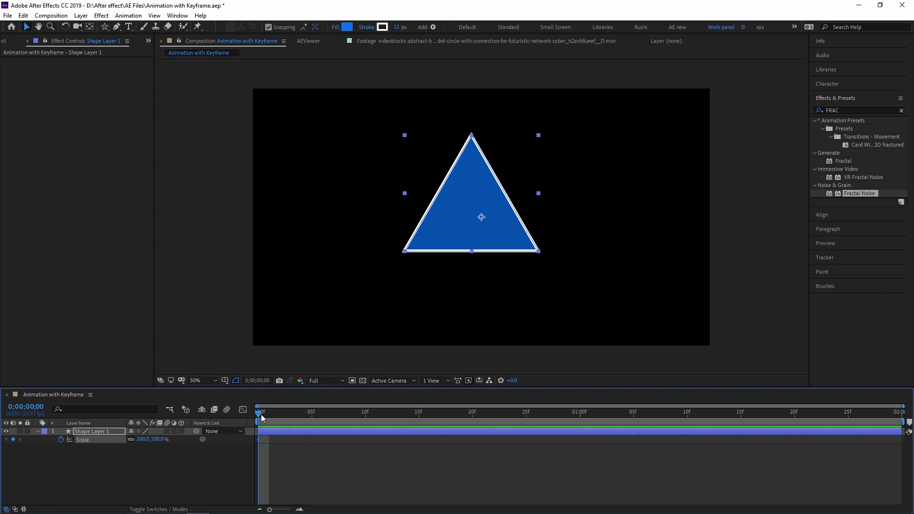
{"action": "left_click_drag", "start_coordinate": [261, 417], "coordinate": [890, 427]}
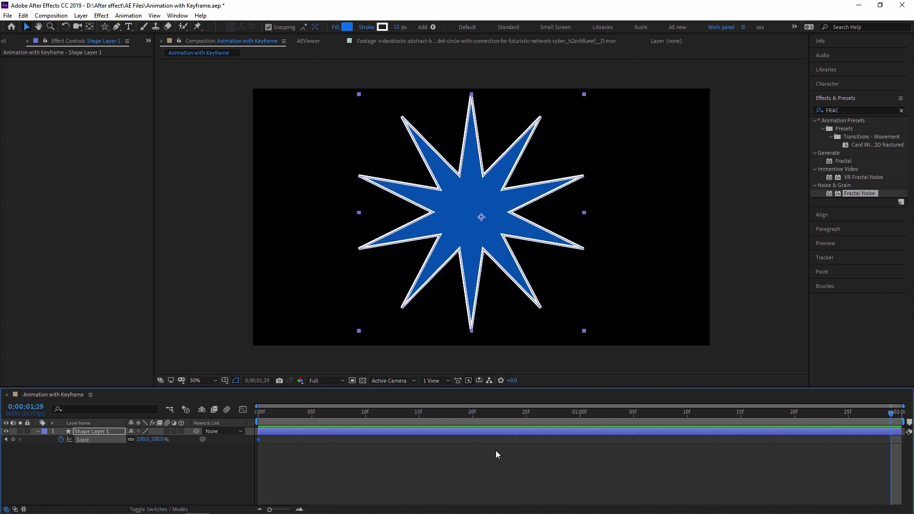
{"action": "left_click_drag", "start_coordinate": [159, 438], "coordinate": [120, 439]}
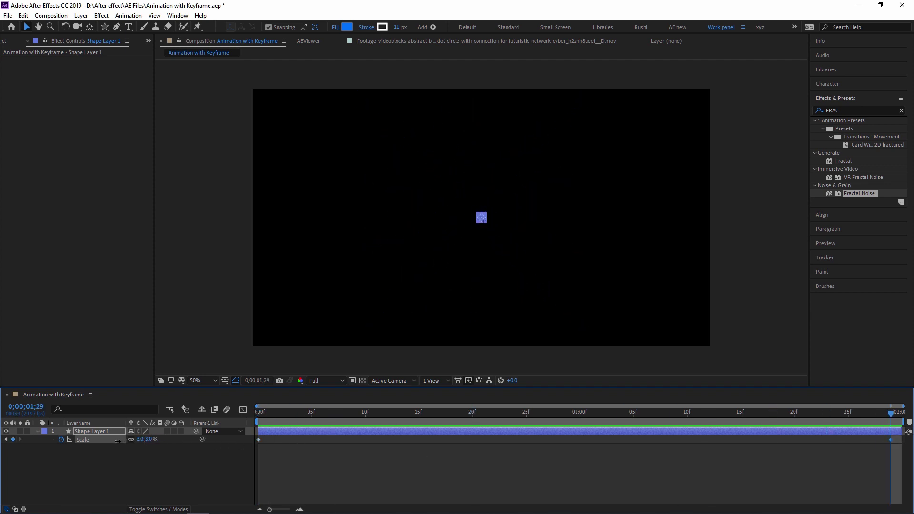
{"action": "key", "text": "space"}
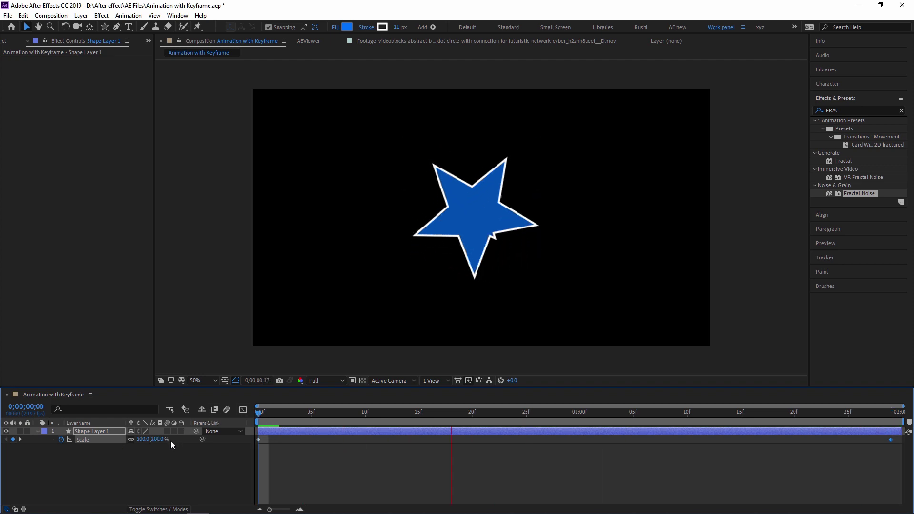
{"action": "key", "text": "space"}
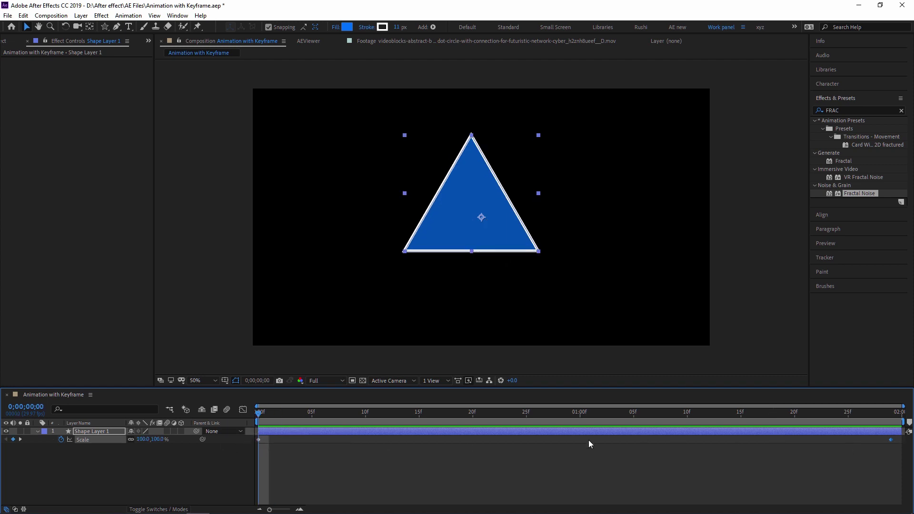
{"action": "left_click_drag", "start_coordinate": [898, 438], "coordinate": [257, 444]}
Step: Time-reverse the star's Scale keyframes so it grows from 3% to 100%
{"action": "right_click", "coordinate": [257, 438]}
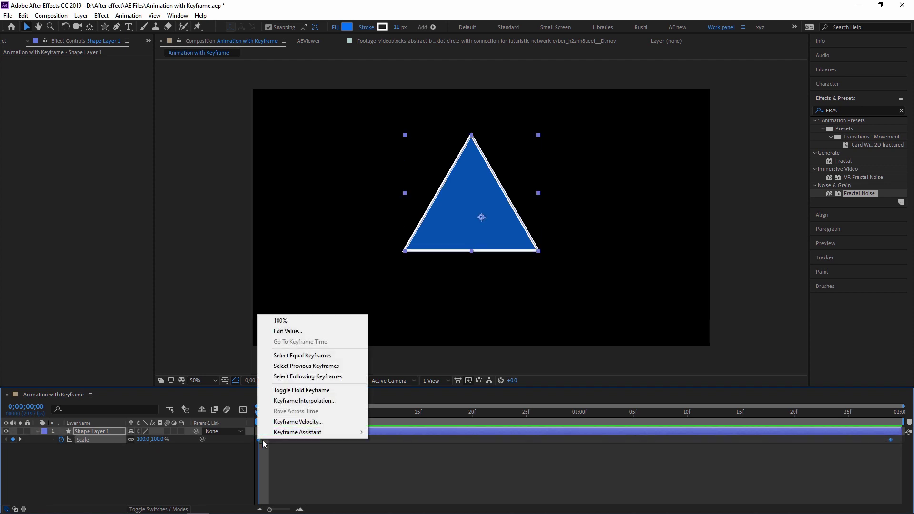
{"action": "mouse_move", "coordinate": [309, 432]}
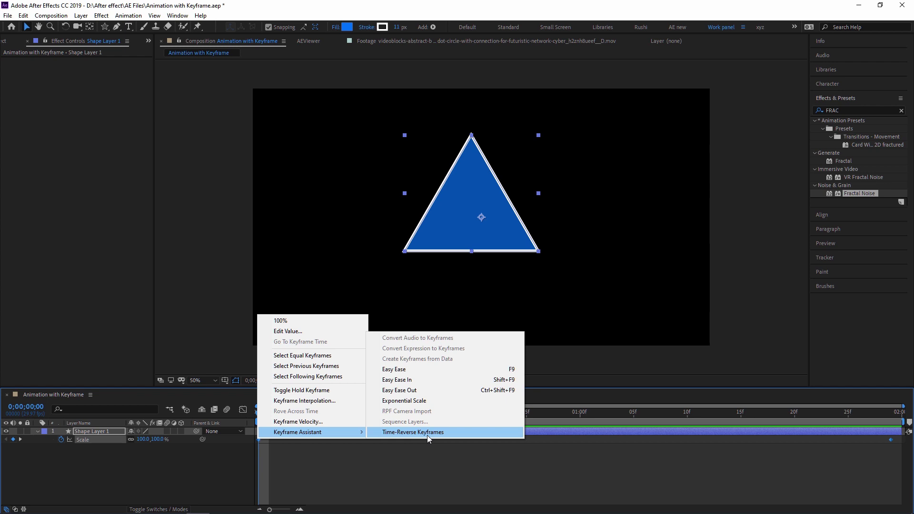
{"action": "left_click", "coordinate": [412, 432]}
Step: Preview and scrub the timeline to check the star's reversed growth
{"action": "key", "text": "space"}
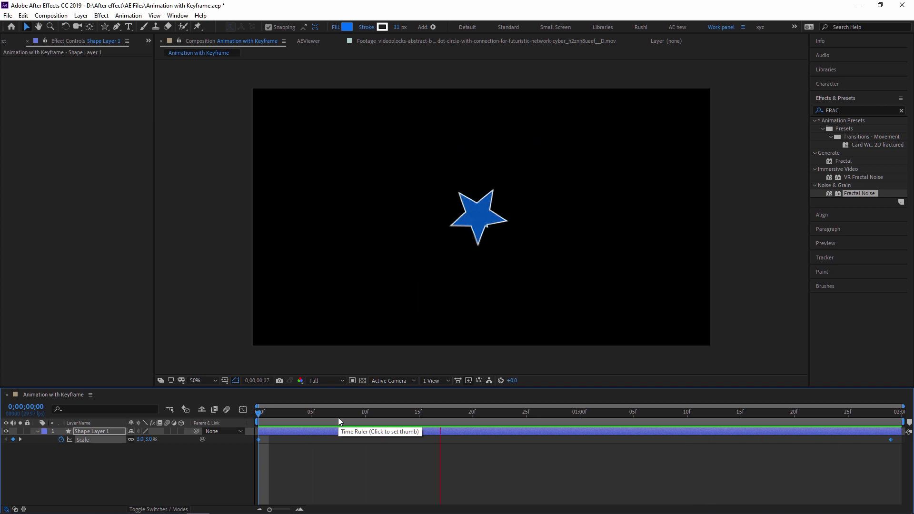
{"action": "key", "text": "space"}
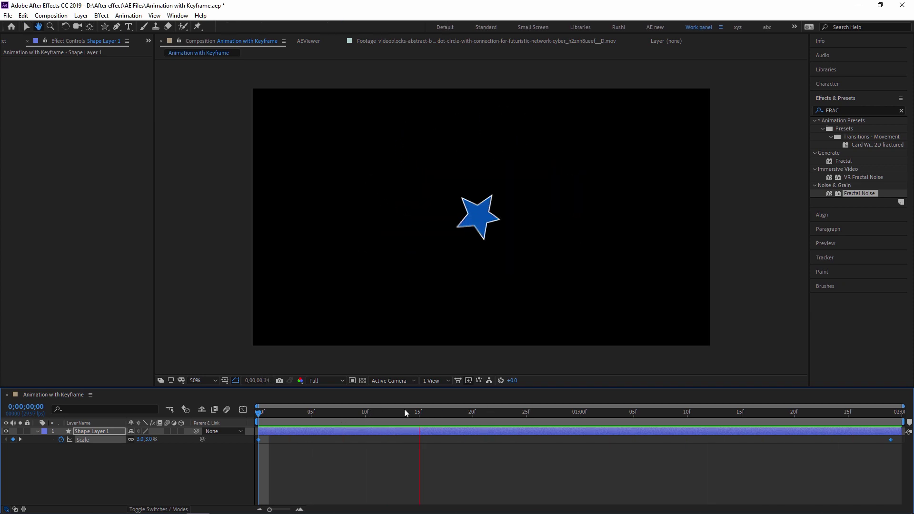
{"action": "left_click_drag", "start_coordinate": [258, 413], "coordinate": [888, 443]}
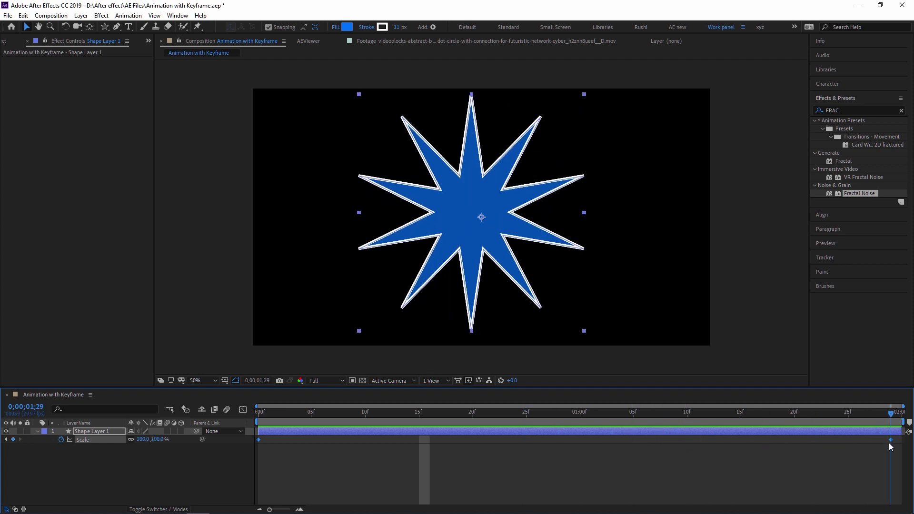
Step: Add a new yellow-green solid layer covering the composition
{"action": "right_click", "coordinate": [96, 465]}
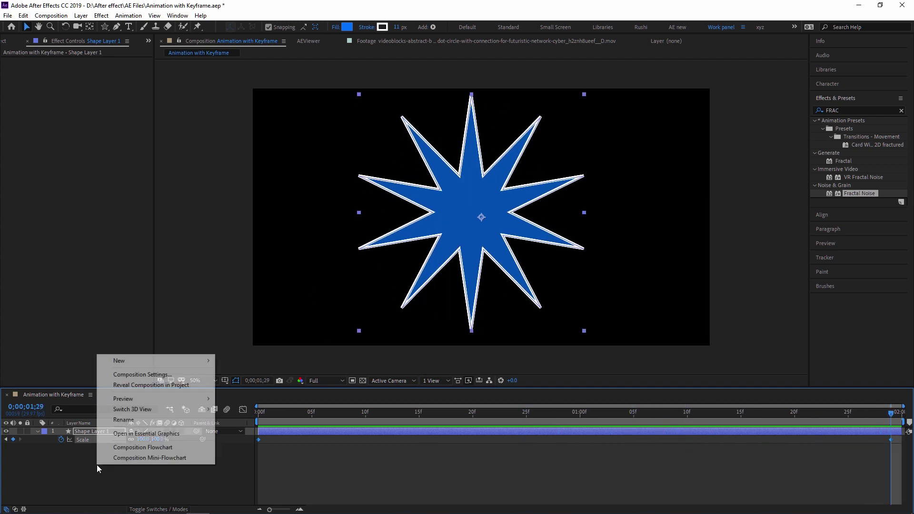
{"action": "left_click", "coordinate": [63, 466]}
{"action": "right_click", "coordinate": [87, 474]}
{"action": "mouse_move", "coordinate": [110, 375]}
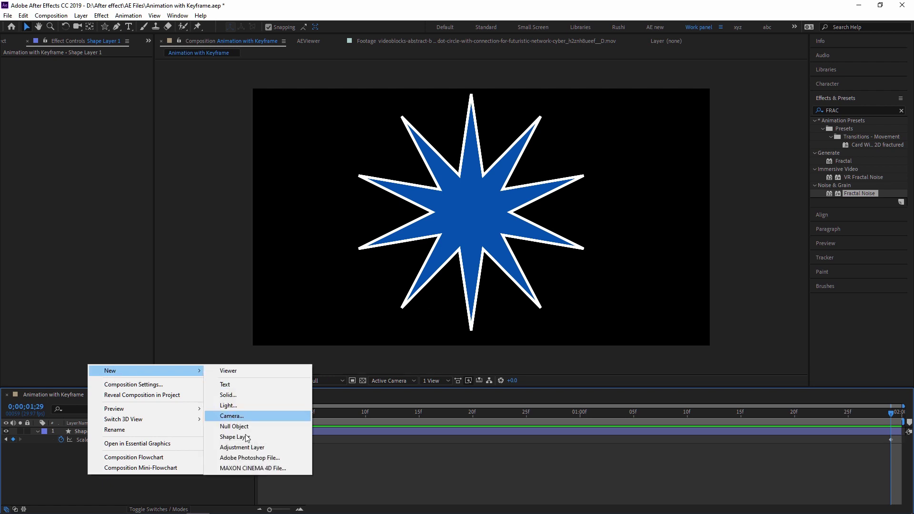
{"action": "left_click", "coordinate": [228, 395]}
{"action": "left_click", "coordinate": [698, 290]}
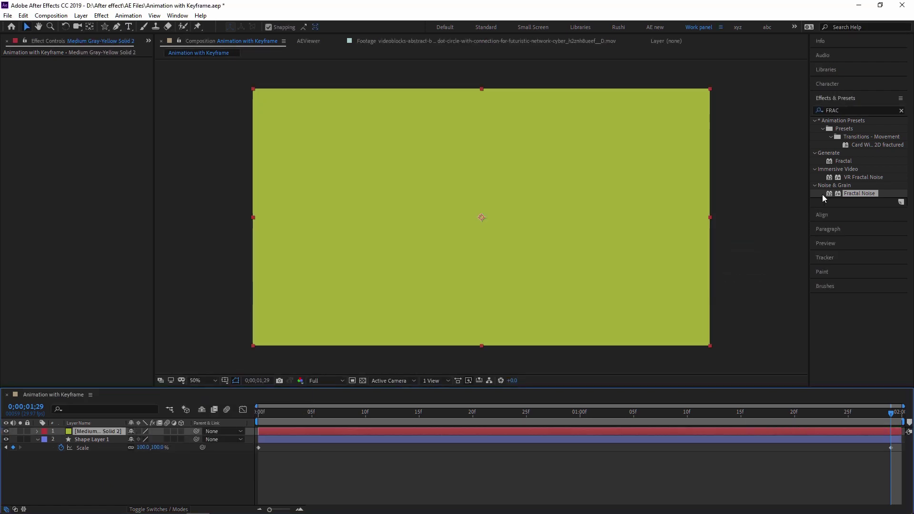
Step: Search 'text' in Effects & Presets, replacing the old FRAC search, and add an empty text layer
{"action": "key", "text": "ctrl+5"}
{"action": "key", "text": "BackSpace"}
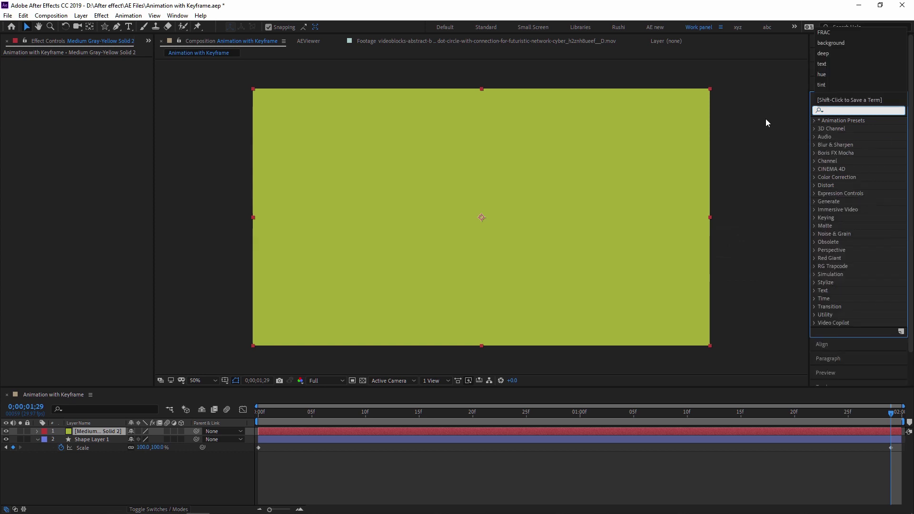
{"action": "type", "text": "text"}
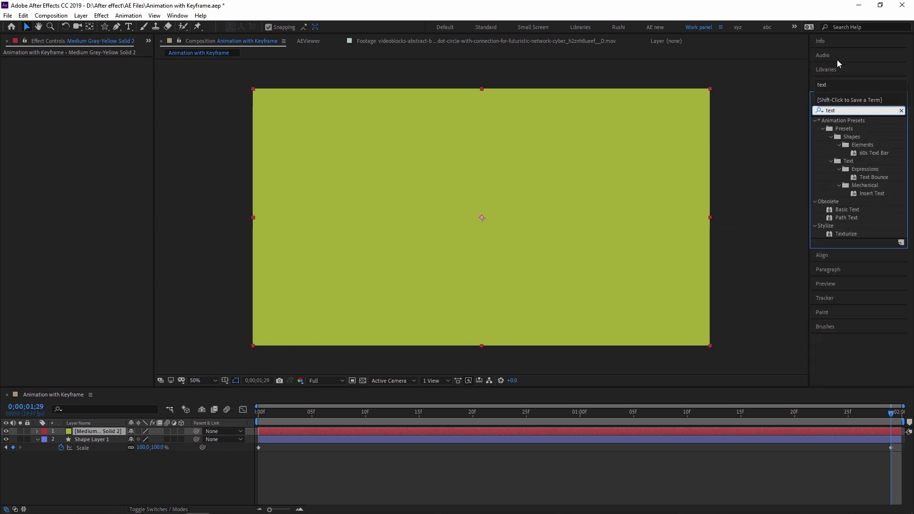
{"action": "left_click", "coordinate": [832, 162]}
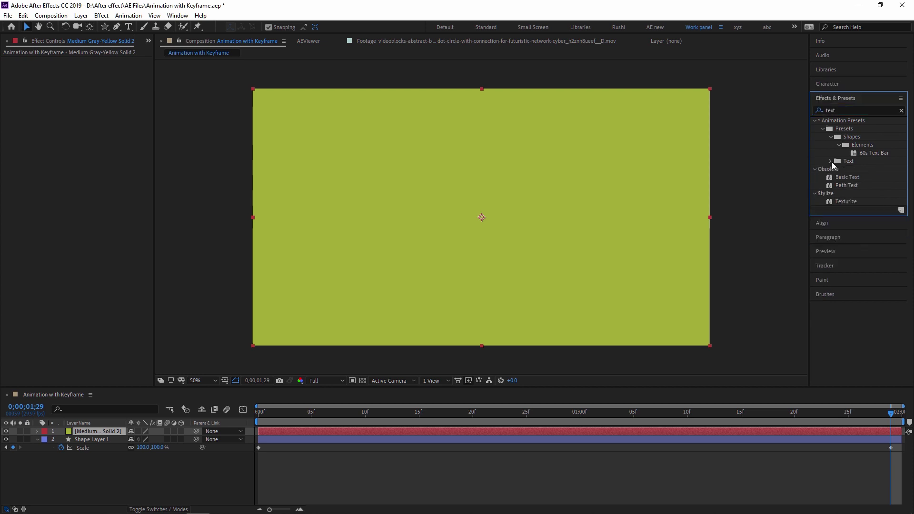
{"action": "left_click", "coordinate": [831, 162]}
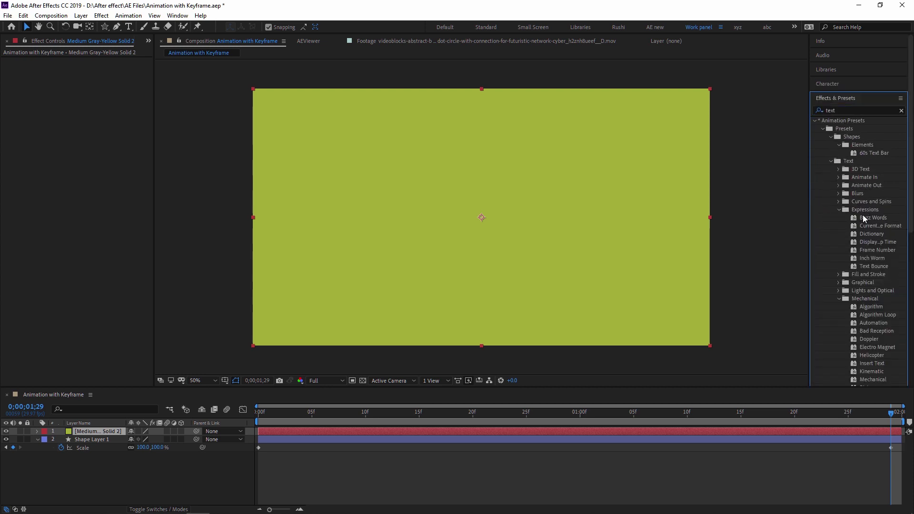
{"action": "left_click", "coordinate": [110, 475]}
{"action": "key", "text": "ctrl+alt+shift+t"}
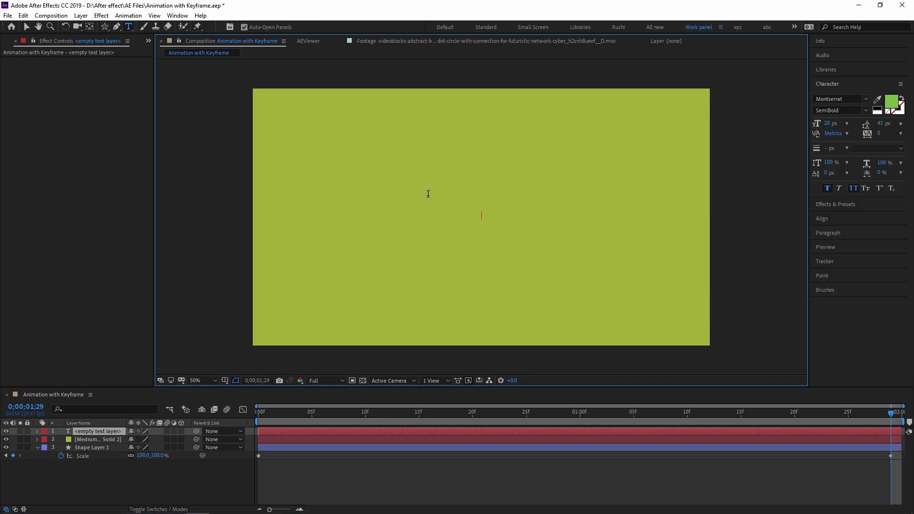
Step: Begin the title text and set its fill colour to black
{"action": "type", "text": "Anim"}
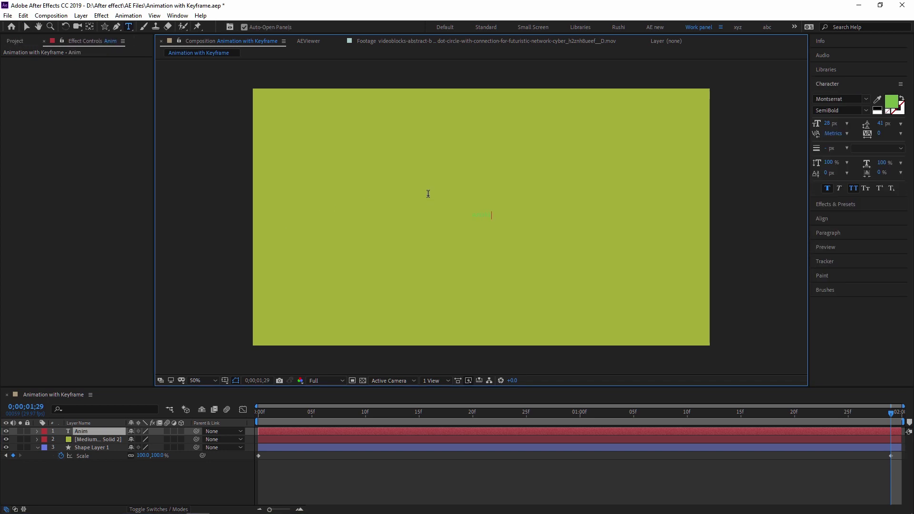
{"action": "key", "text": "BackSpace"}
{"action": "key", "text": "BackSpace"}
{"action": "key", "text": "BackSpace"}
{"action": "key", "text": "BackSpace"}
{"action": "left_click", "coordinate": [891, 102]}
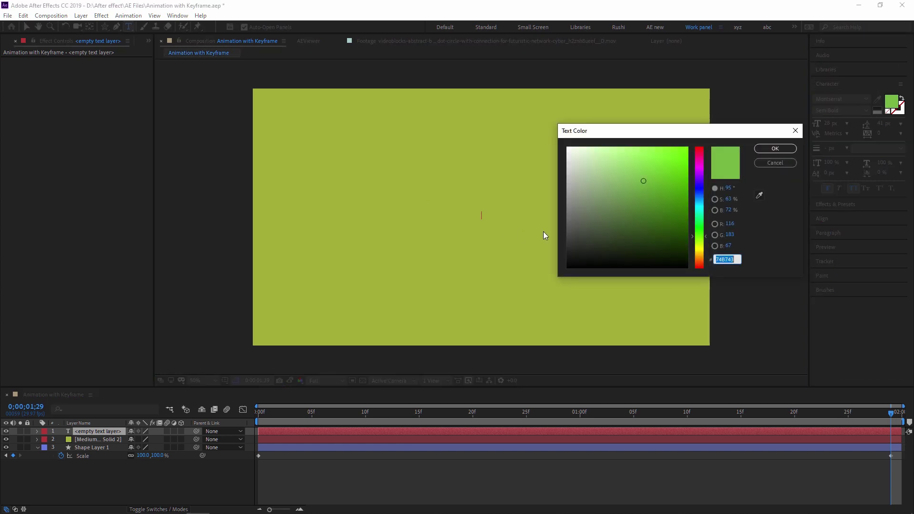
{"action": "left_click_drag", "start_coordinate": [601, 237], "coordinate": [571, 283]}
{"action": "left_click", "coordinate": [774, 149]}
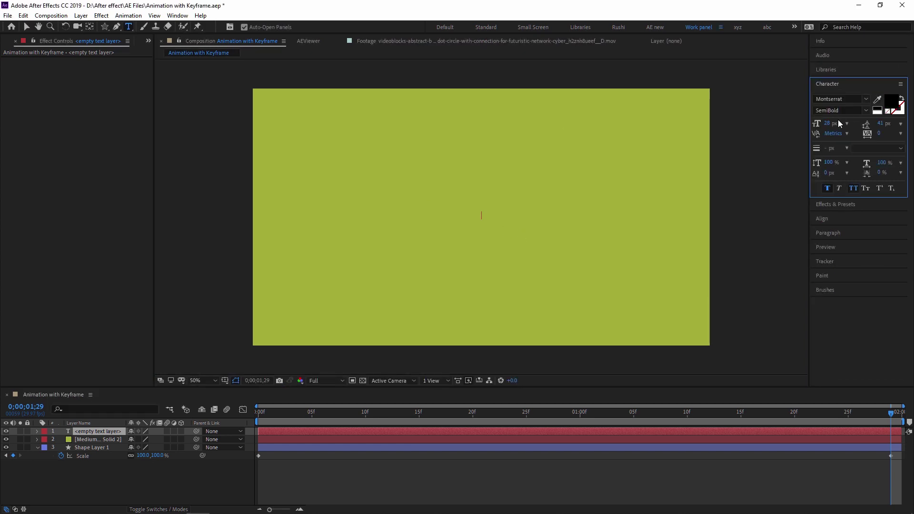
Step: Enlarge the font size, type 'Animation', and exit text editing
{"action": "left_click_drag", "start_coordinate": [869, 123], "coordinate": [875, 124]}
{"action": "type", "text": "Animation"}
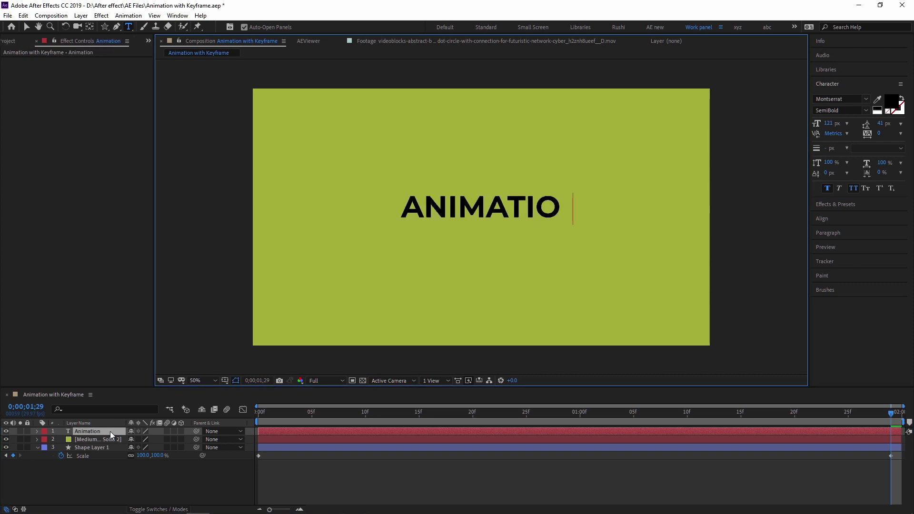
{"action": "key", "text": "Escape"}
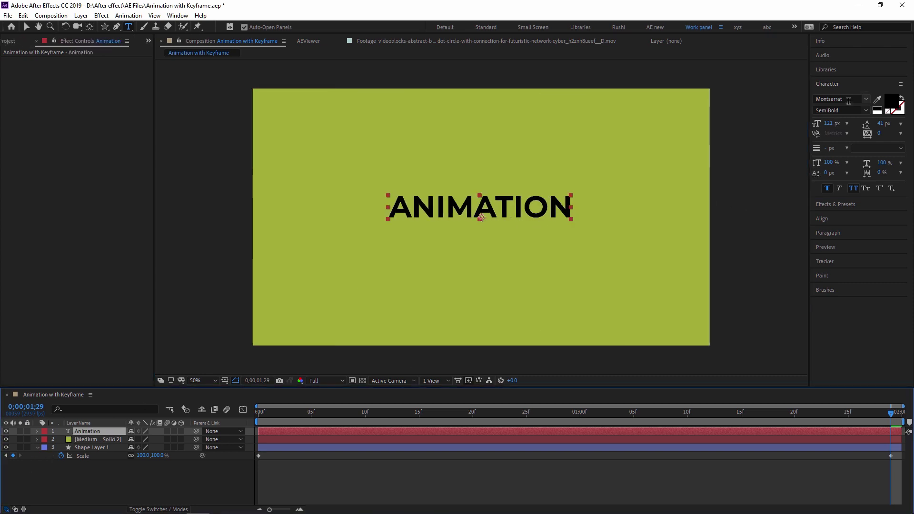
{"action": "left_click", "coordinate": [842, 205]}
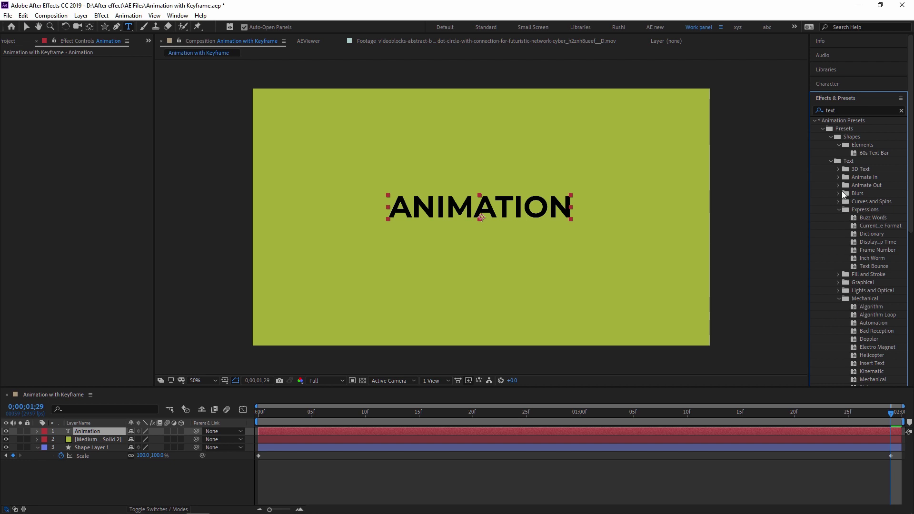
Step: Apply the Animate In > Center Spiral preset to the ANIMATION text at frame 0 and preview it
{"action": "key", "text": "Home"}
{"action": "key", "text": "v"}
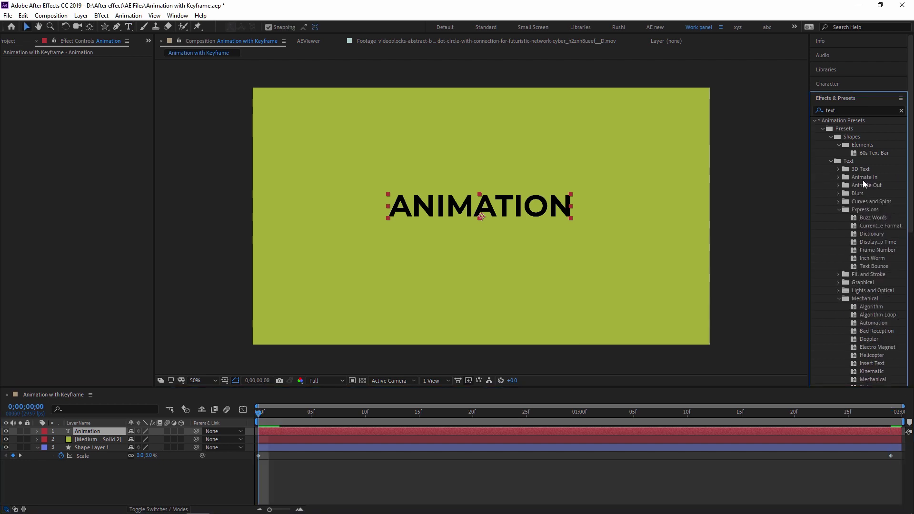
{"action": "left_click", "coordinate": [837, 177]}
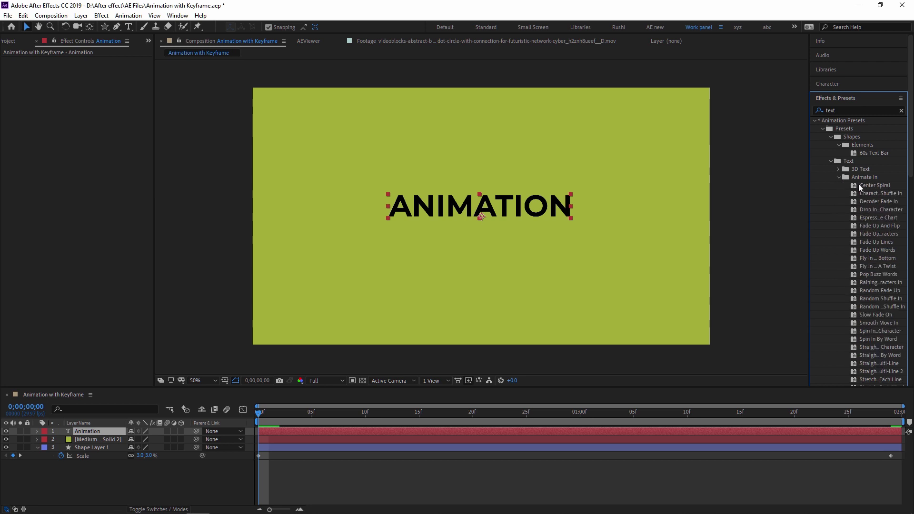
{"action": "left_click_drag", "start_coordinate": [874, 186], "coordinate": [550, 196]}
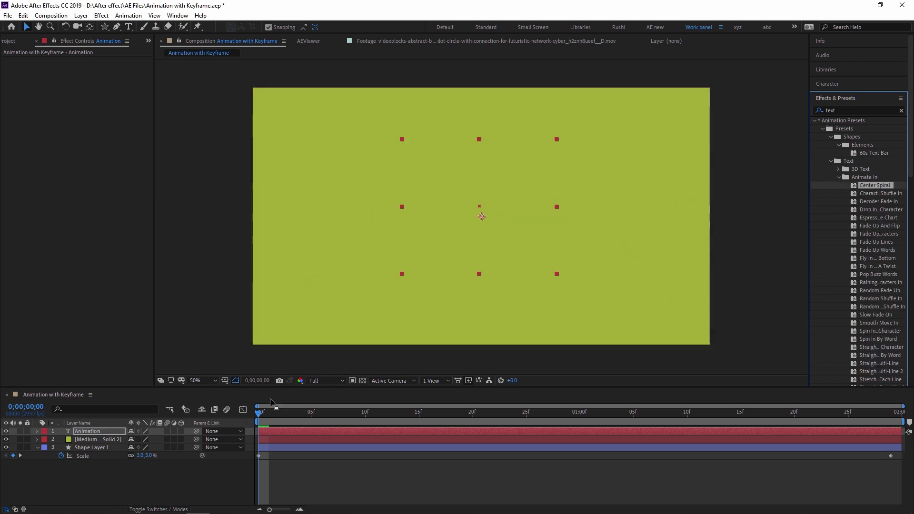
{"action": "key", "text": "space"}
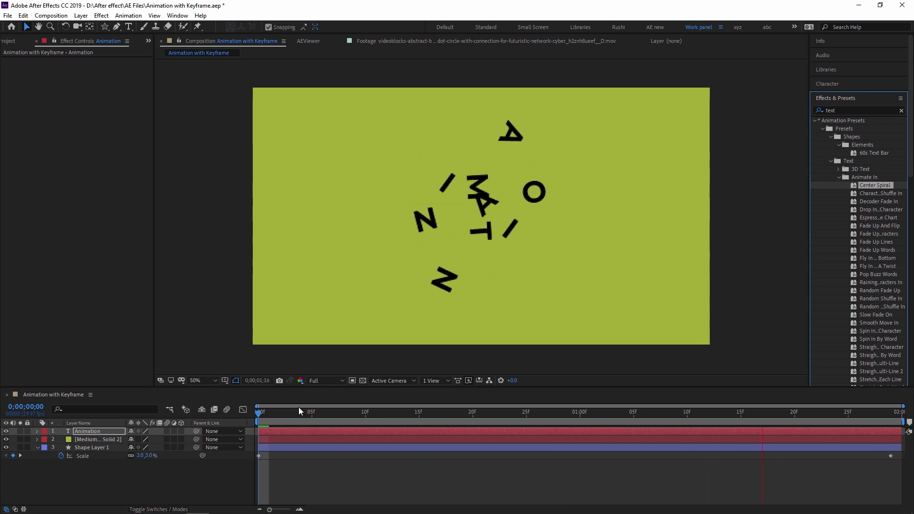
{"action": "key", "text": "space"}
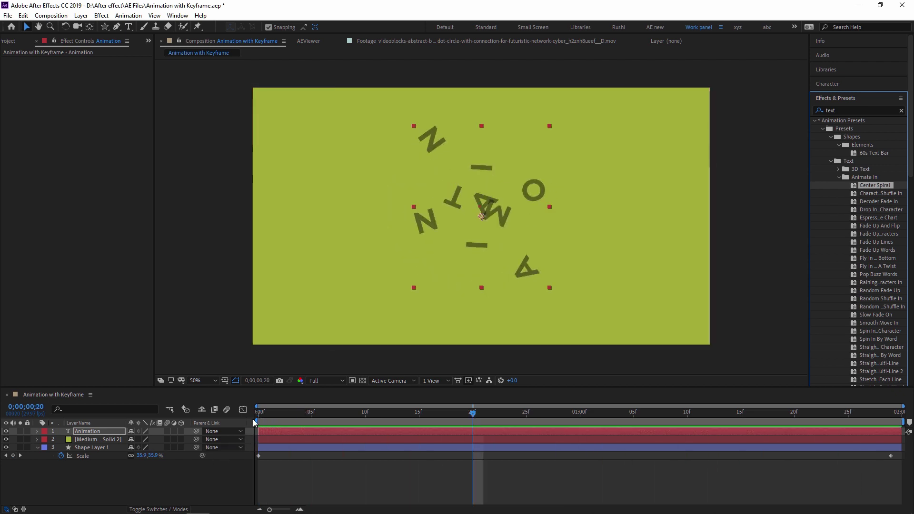
Step: Inspect the text layer's Rotation and Opacity keyframes, then undo Center Spiral
{"action": "left_click", "coordinate": [91, 432]}
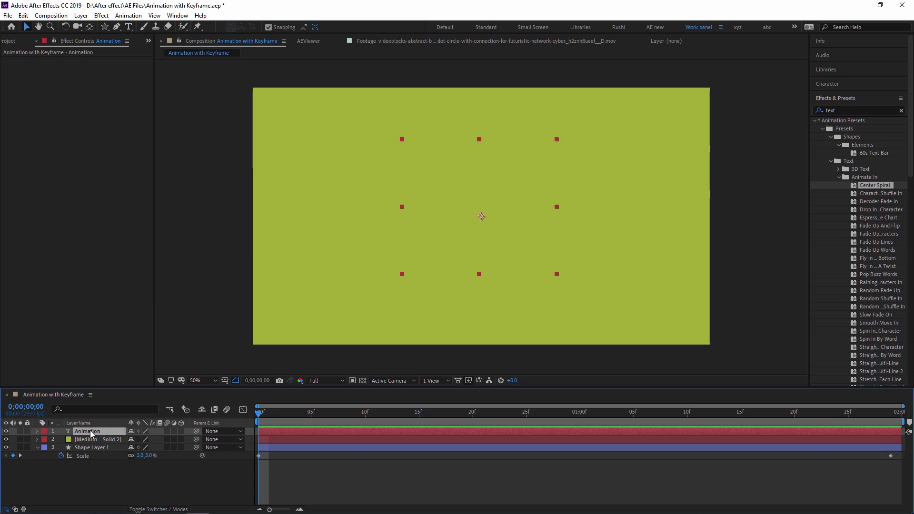
{"action": "key", "text": "u"}
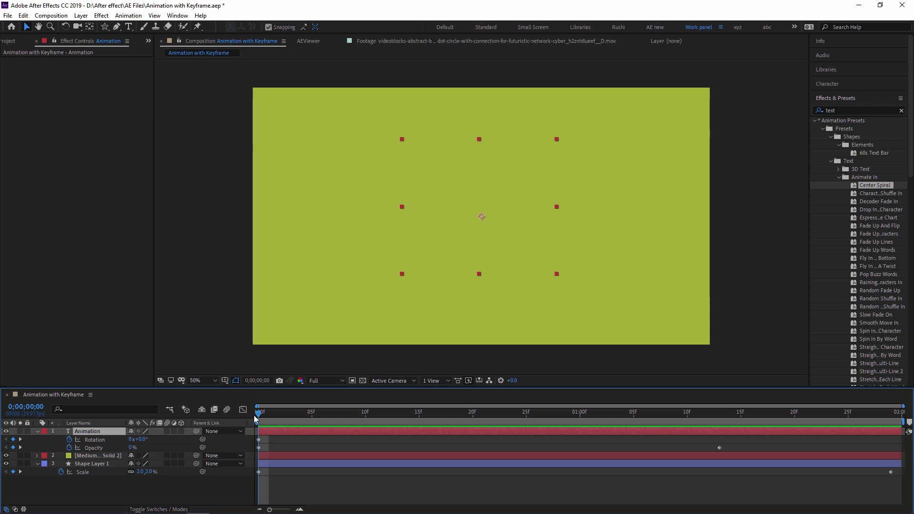
{"action": "key", "text": "ctrl+z"}
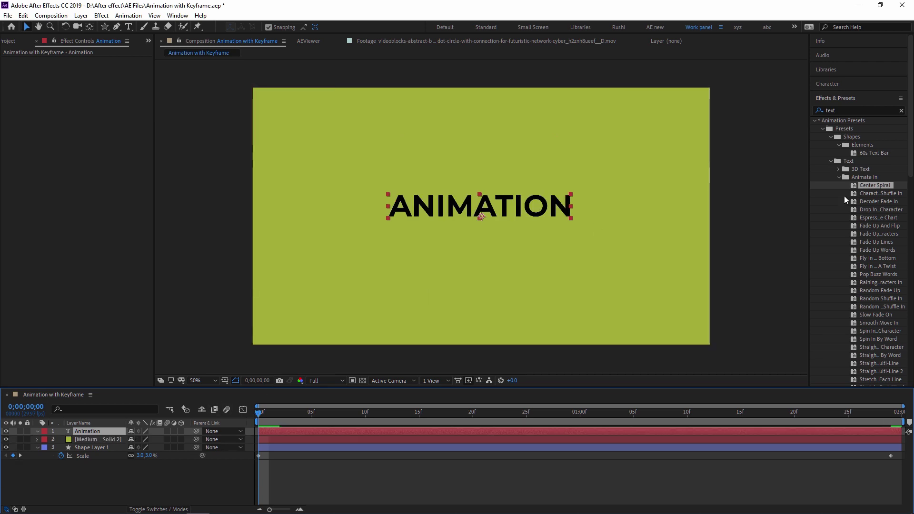
Step: Apply the Animate Out > Random Fly Off preset to the ANIMATION text and preview it
{"action": "scroll", "coordinate": [870, 273], "scroll_direction": "down", "scroll_amount": 5}
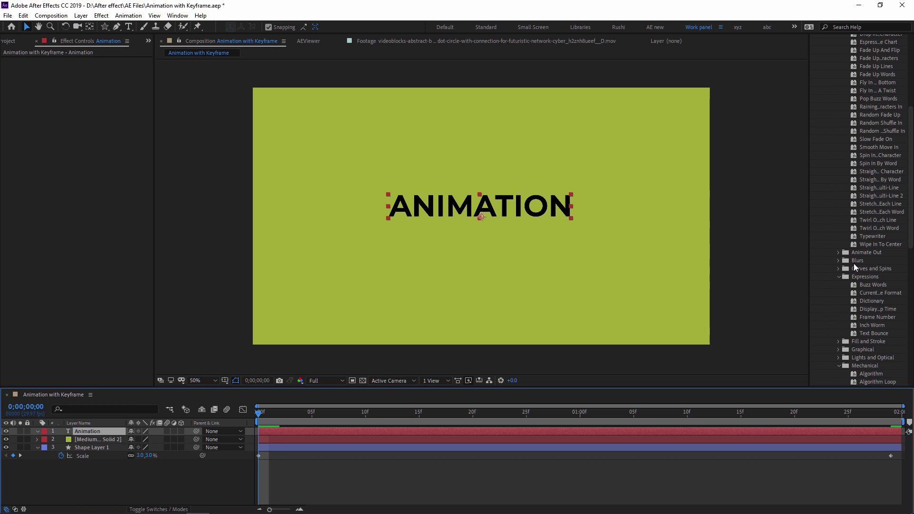
{"action": "left_click", "coordinate": [839, 253]}
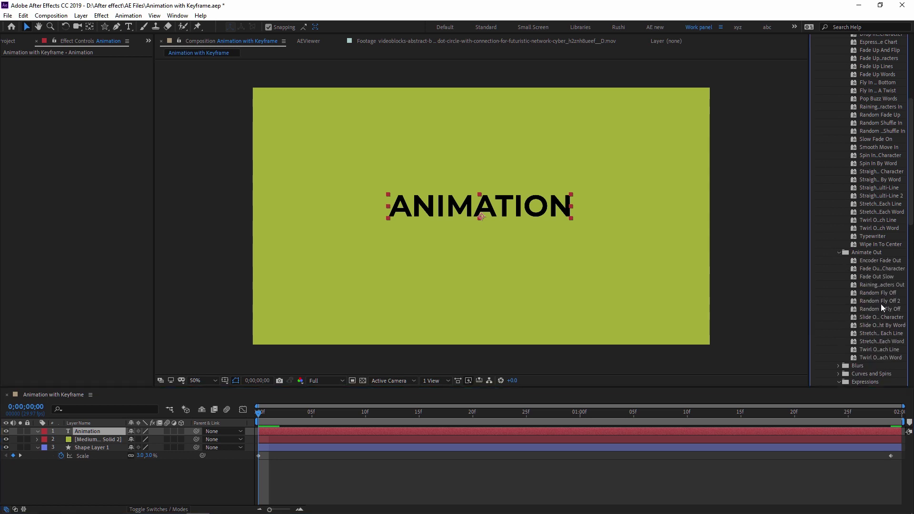
{"action": "left_click_drag", "start_coordinate": [878, 295], "coordinate": [507, 220]}
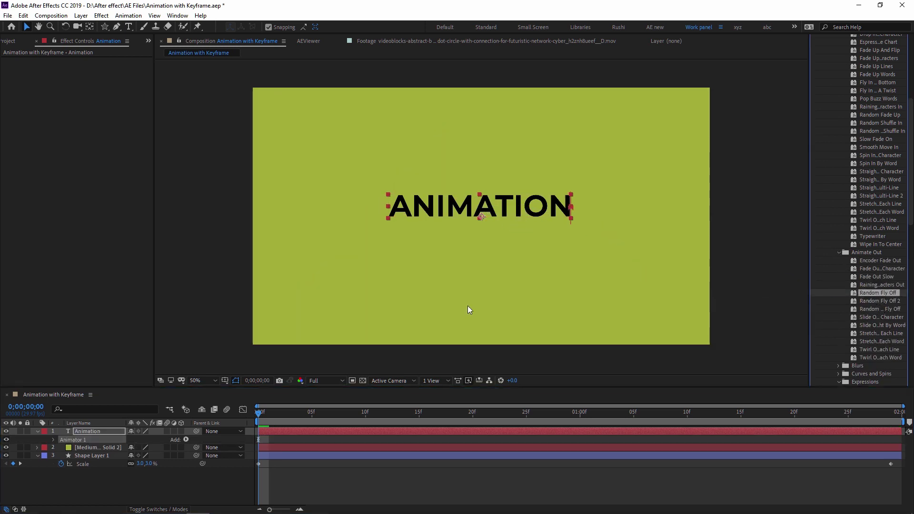
{"action": "key", "text": "space"}
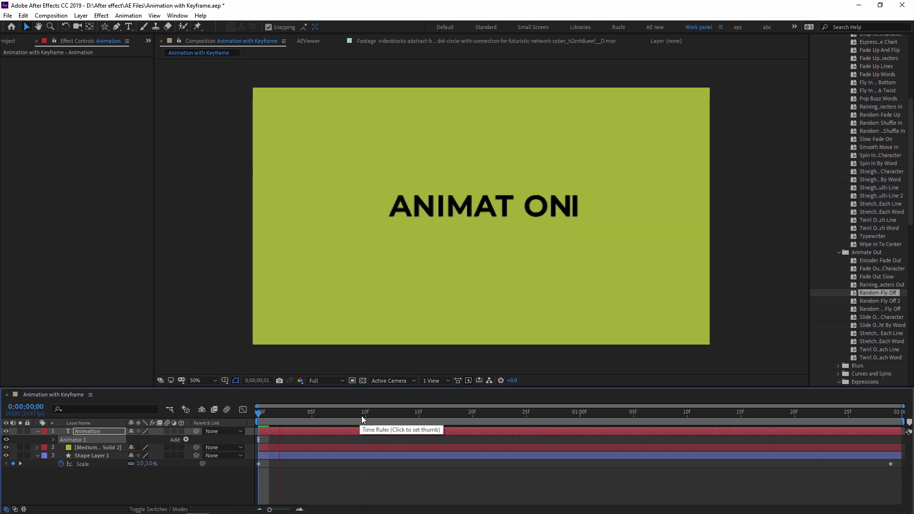
{"action": "key", "text": "space"}
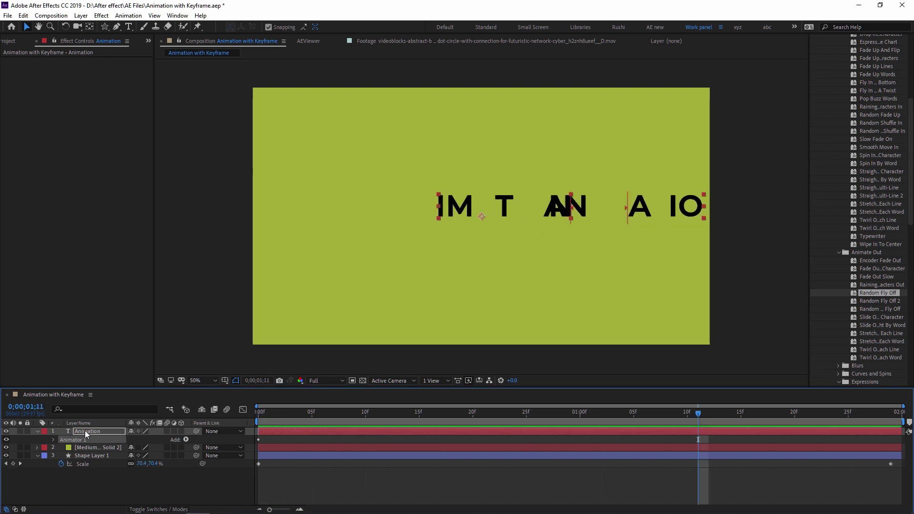
Step: Inspect the preset's Start keyframes, then remove Random Fly Off and return to the start
{"action": "key", "text": "u"}
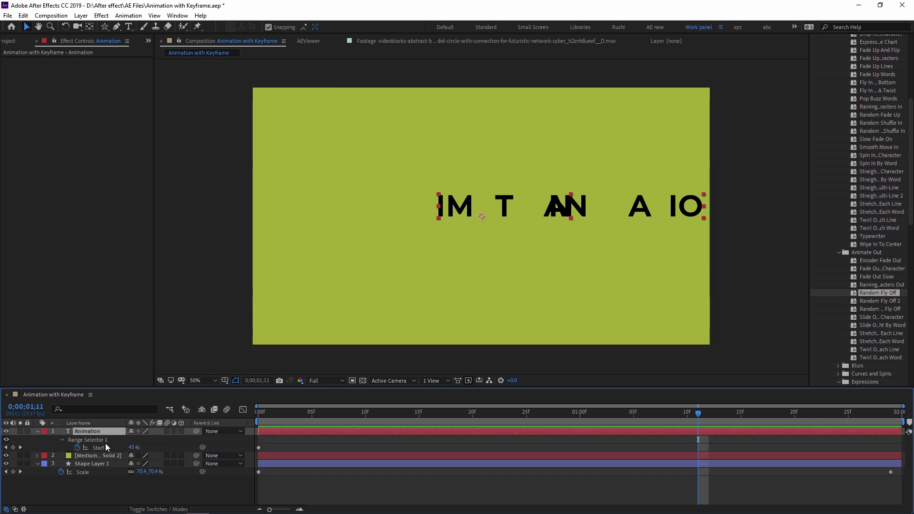
{"action": "scroll", "coordinate": [873, 301], "scroll_direction": "down", "scroll_amount": 5}
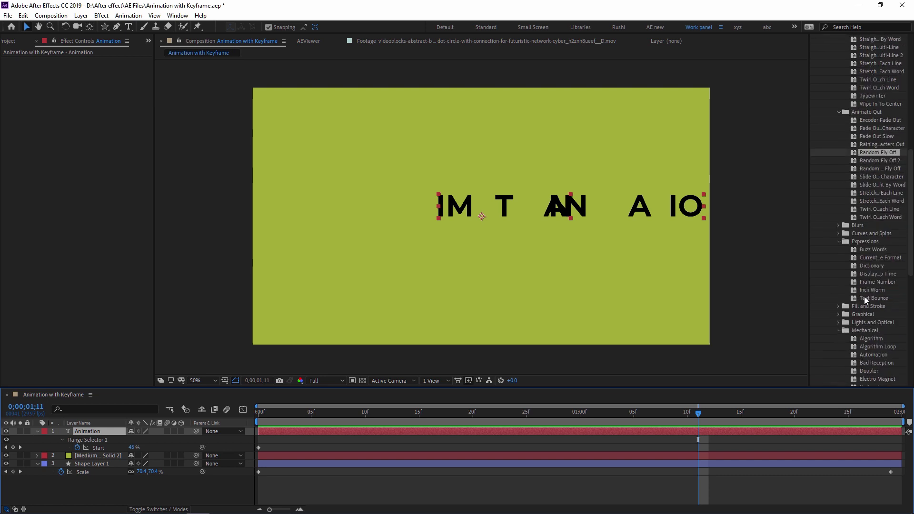
{"action": "key", "text": "u"}
{"action": "key", "text": "space"}
{"action": "scroll", "coordinate": [848, 340], "scroll_direction": "down", "scroll_amount": 8}
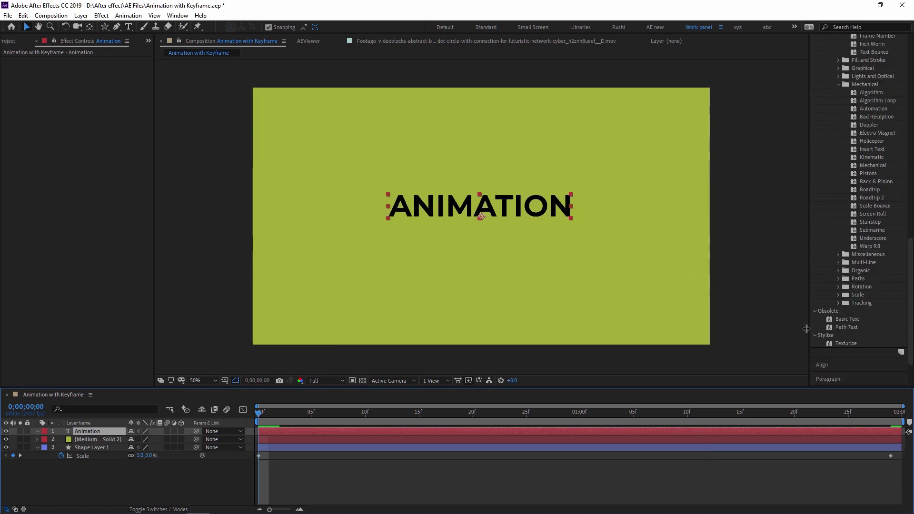
Step: Search the Effects & Presets panel for 'bounce'
{"action": "scroll", "coordinate": [845, 216], "scroll_direction": "up", "scroll_amount": 8}
{"action": "scroll", "coordinate": [869, 299], "scroll_direction": "down", "scroll_amount": 6}
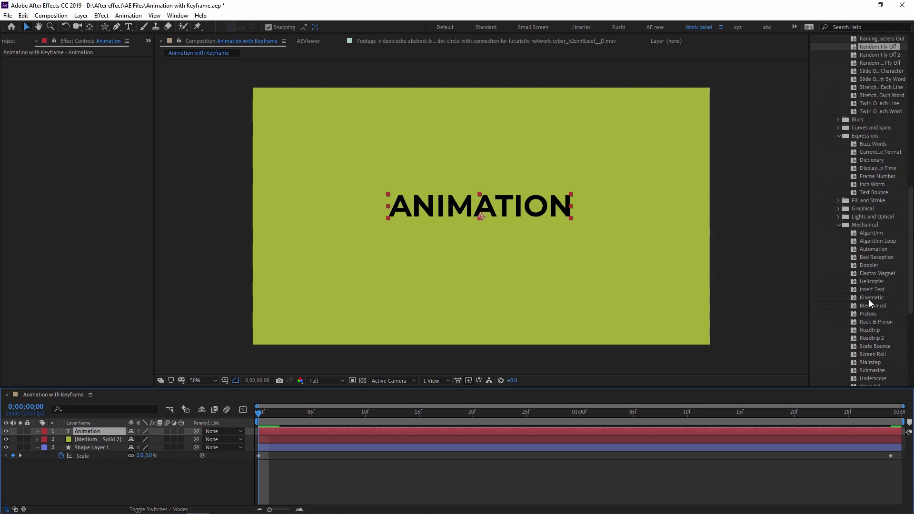
{"action": "scroll", "coordinate": [872, 298], "scroll_direction": "down", "scroll_amount": 2}
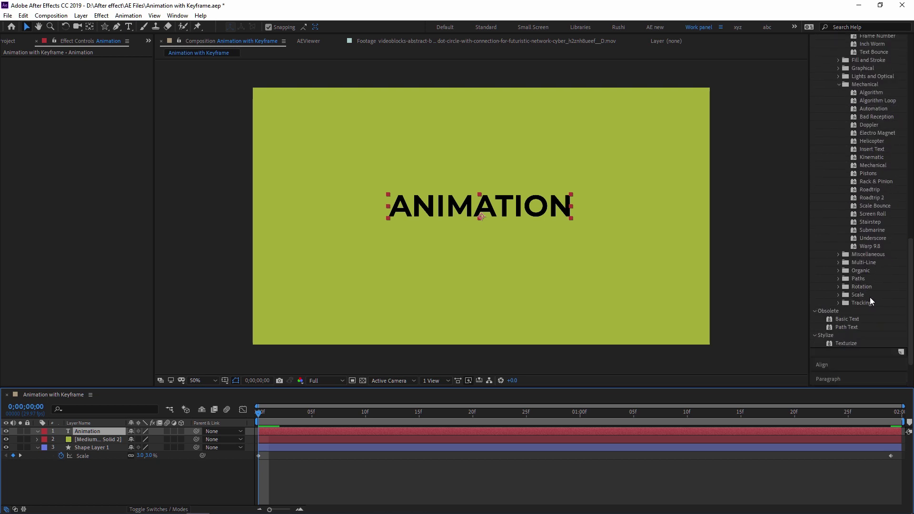
{"action": "scroll", "coordinate": [845, 188], "scroll_direction": "up", "scroll_amount": 10}
{"action": "key", "text": "ctrl+f"}
{"action": "type", "text": "bounce"}
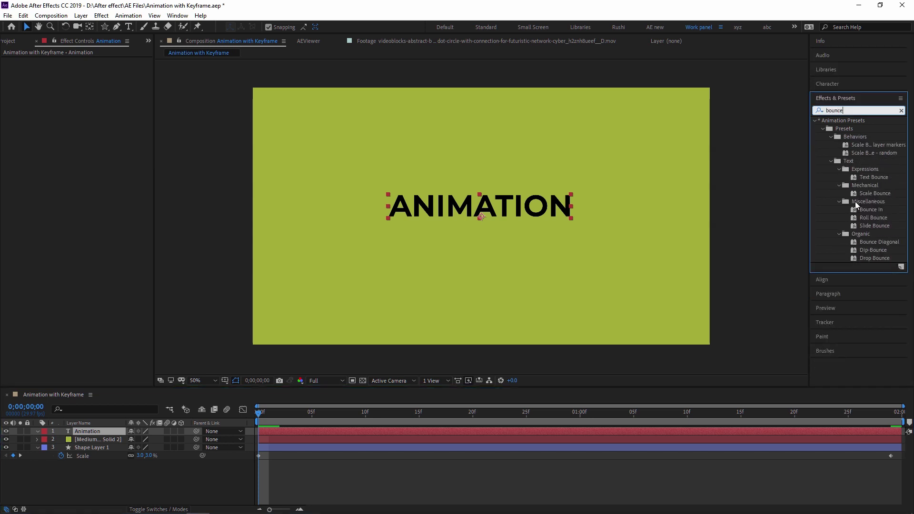
Step: Apply Expressions > Text Bounce to the ANIMATION layer and preview the bouncing letters
{"action": "left_click", "coordinate": [877, 177]}
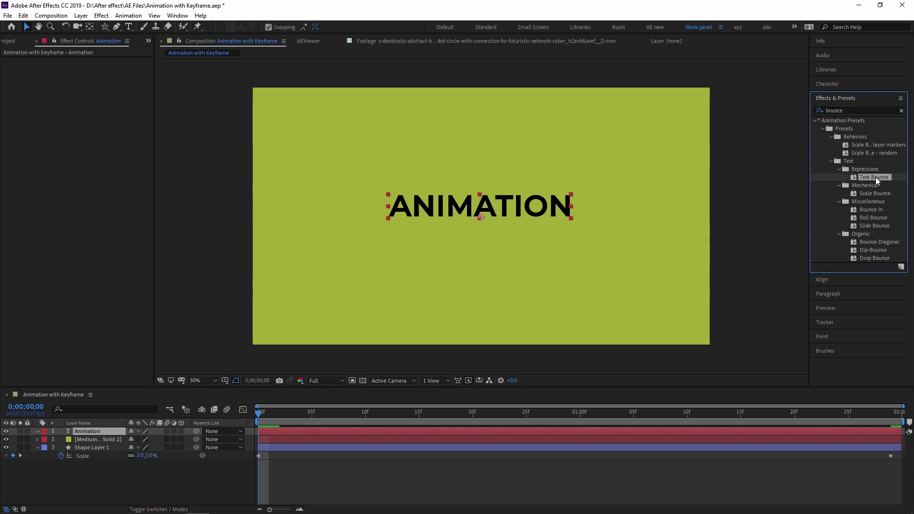
{"action": "left_click_drag", "start_coordinate": [870, 178], "coordinate": [478, 214]}
{"action": "key", "text": "space"}
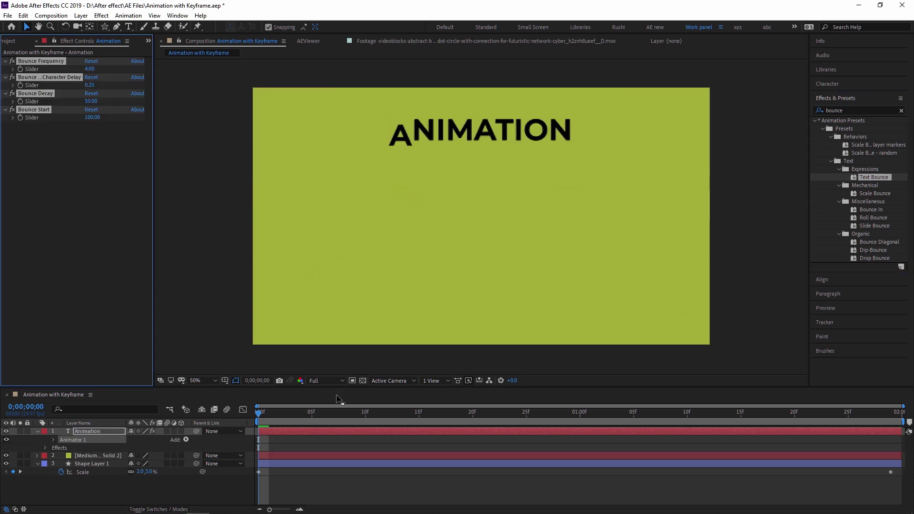